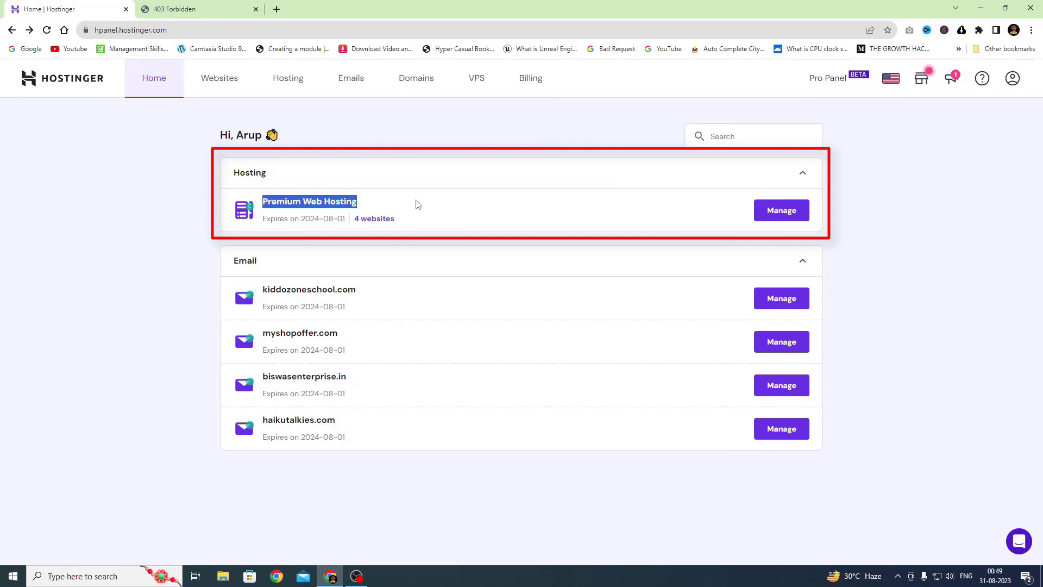
Step: View the list of websites hosted on the Premium Web Hosting plan
click(378, 220)
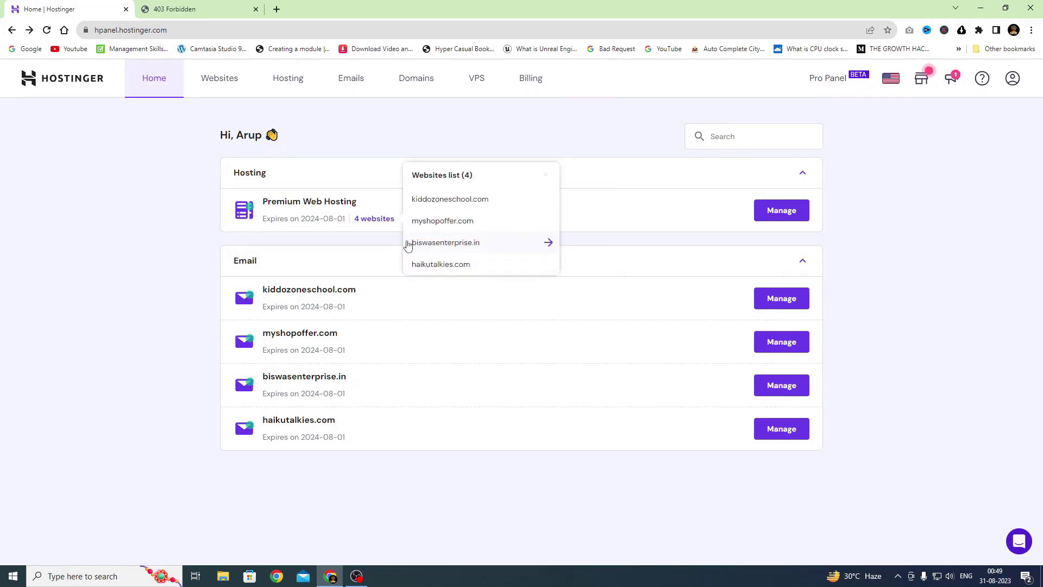
click(108, 269)
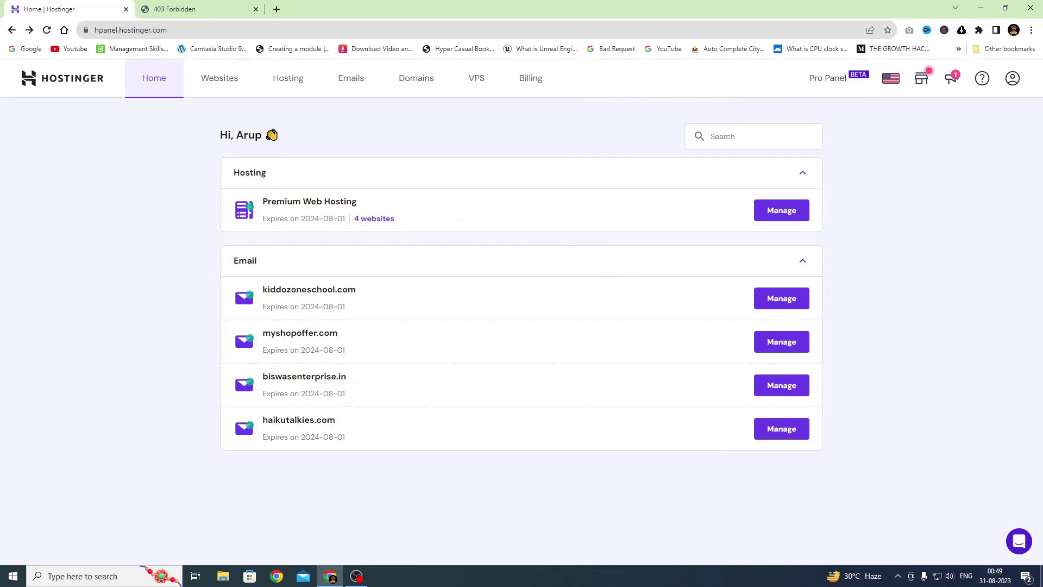
Step: Go to the desktop and open the my-app project folder inside the Angular App folder
key(super+d)
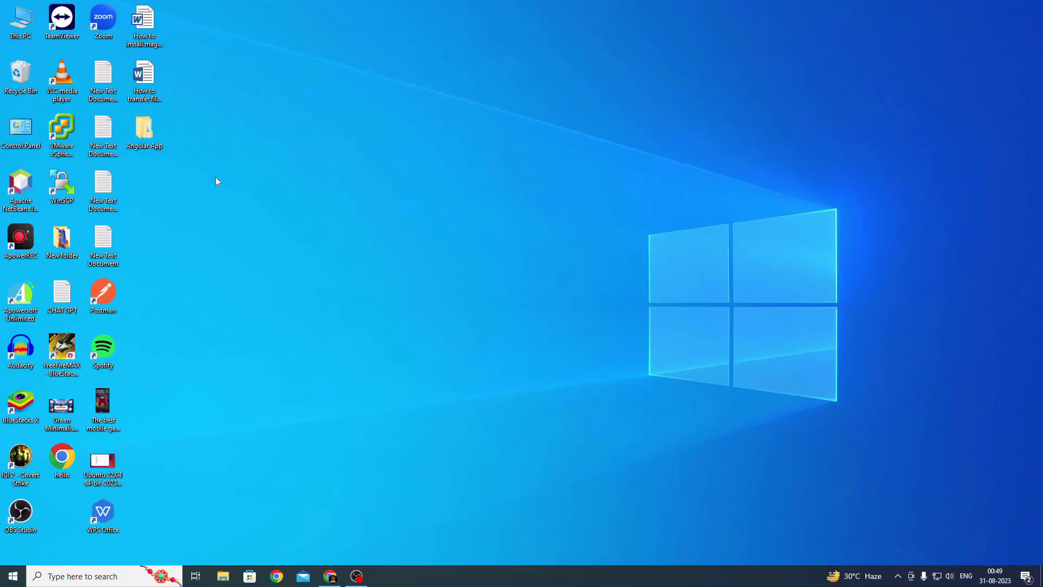
drag(145, 135, 394, 137)
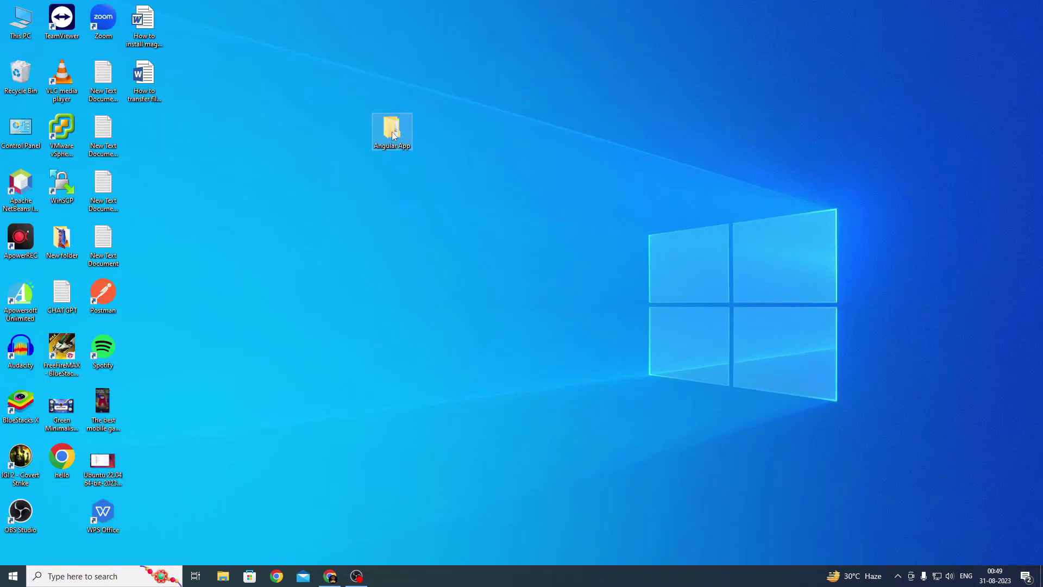
double_click(394, 135)
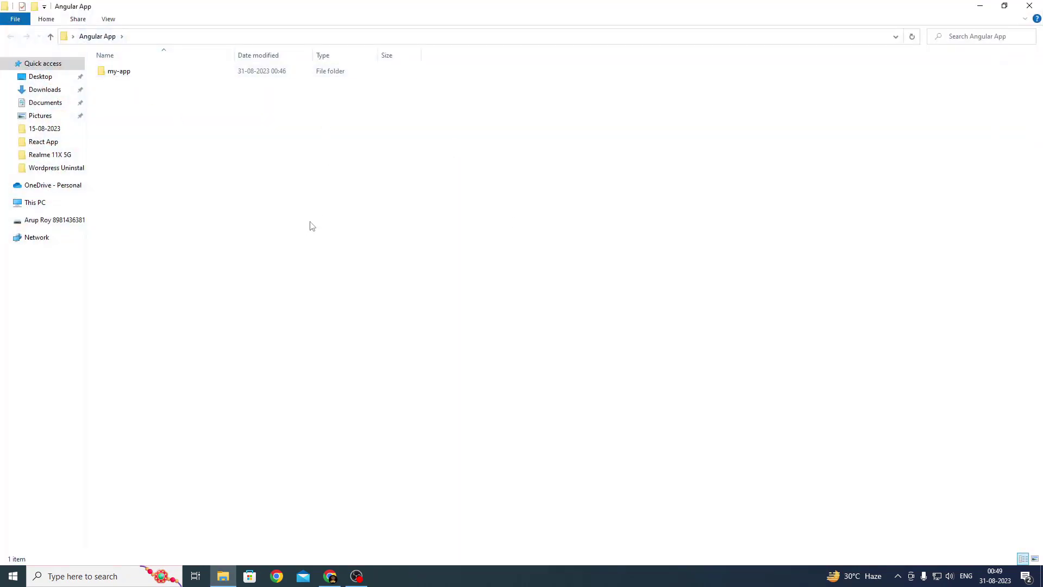
double_click(128, 76)
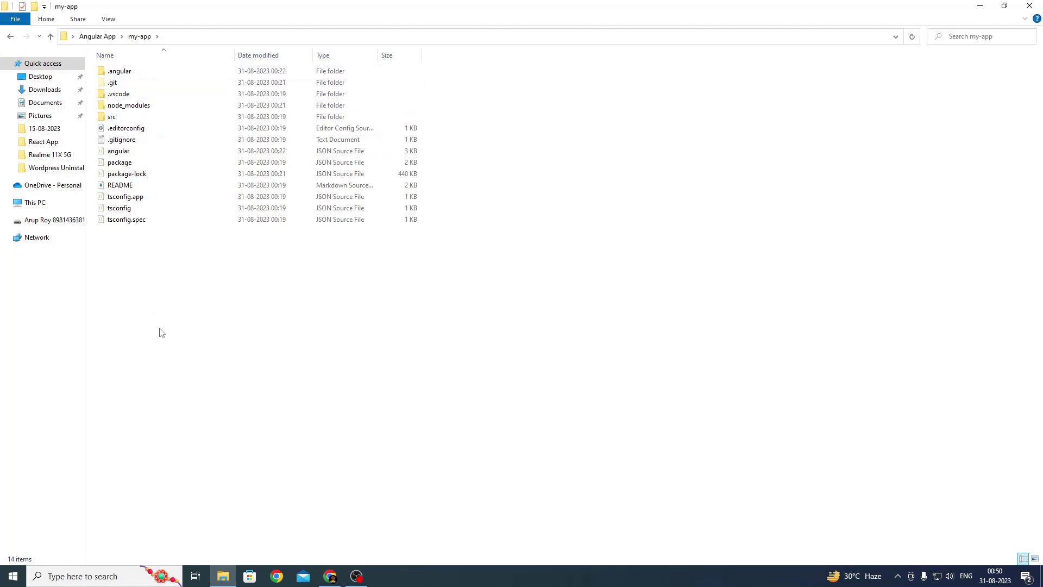
Step: Open a command prompt in the my-app folder, enlarge its text and reposition its window beside the file list
click(262, 38)
text(cmd)
key(Return)
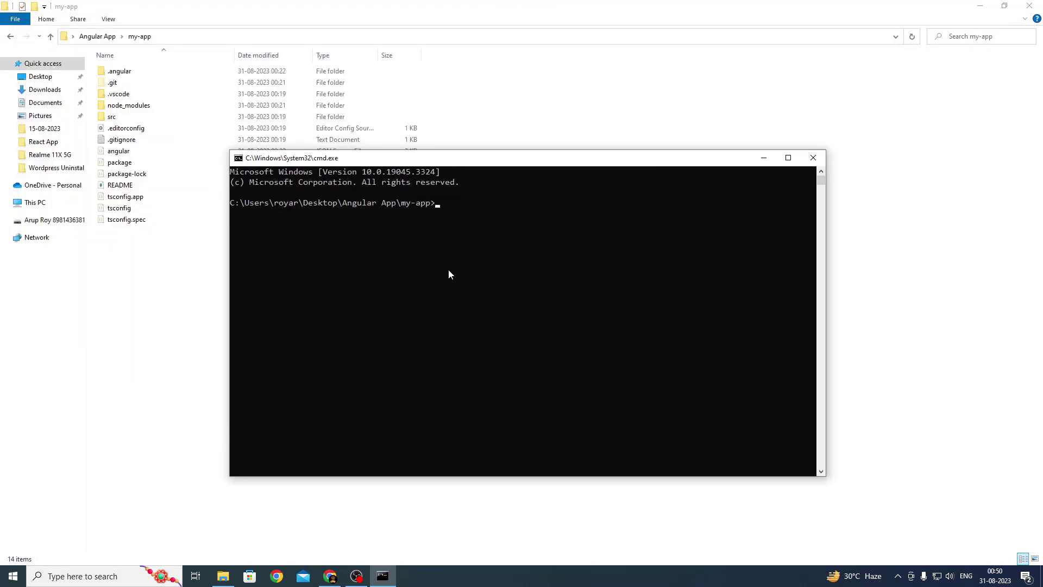
scroll(445, 289, up, 4)
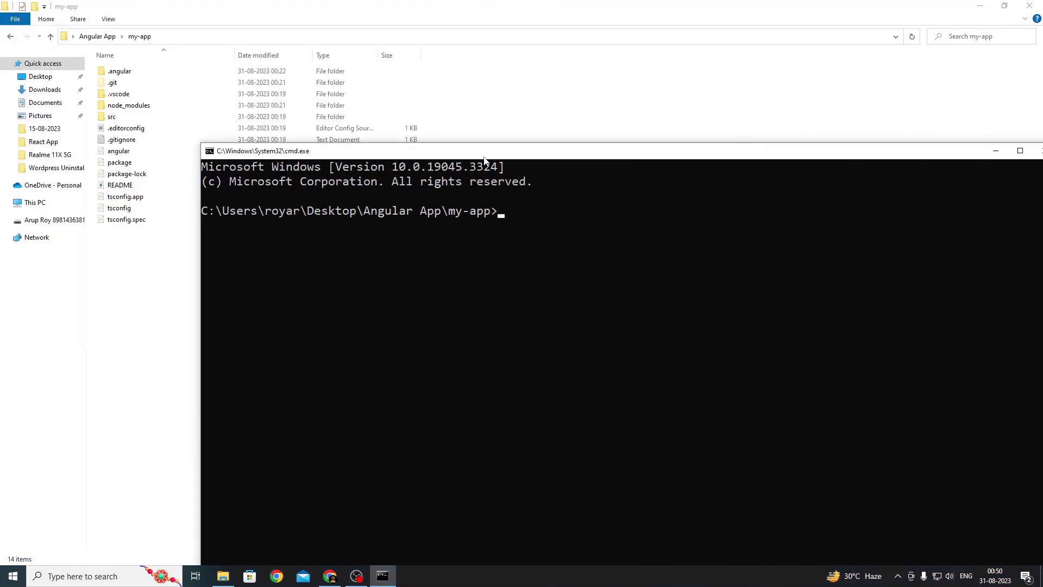
drag(484, 157, 408, 104)
scroll(449, 196, up, 1)
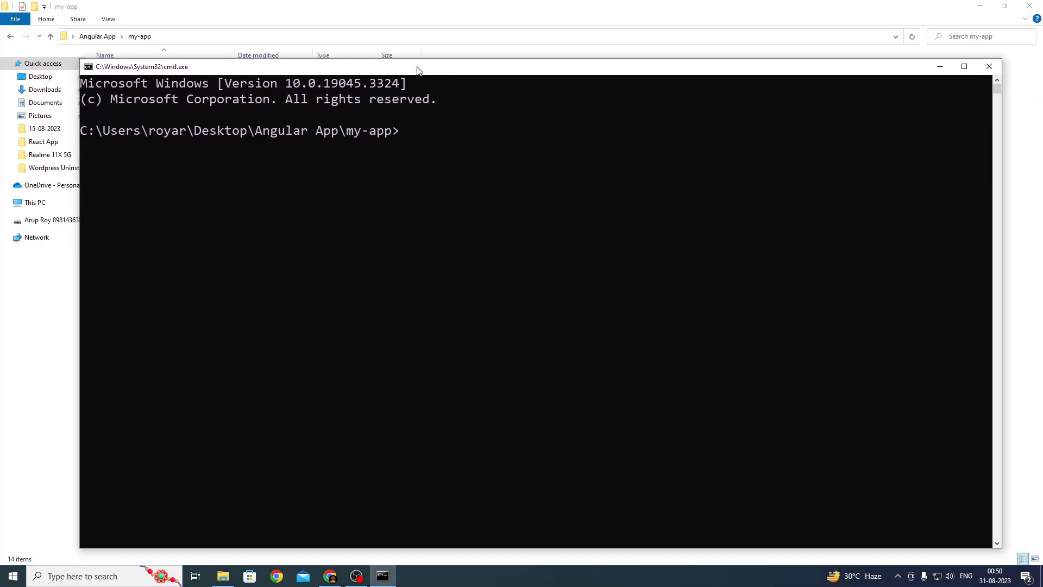
click(472, 239)
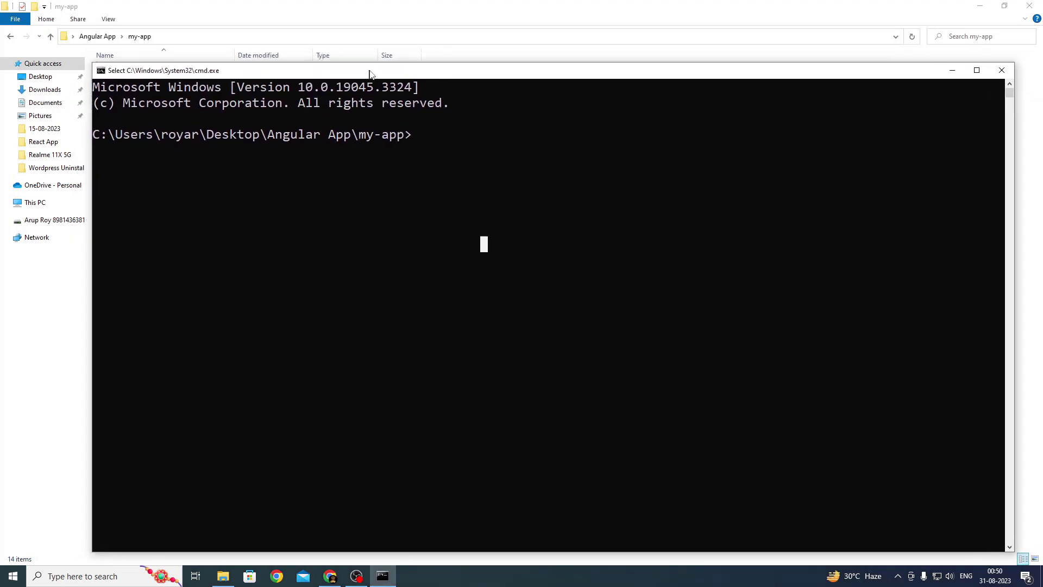
drag(365, 66, 499, 68)
Step: Start the Angular development server and launch the app in the browser with ng serve --open
text(ng ser)
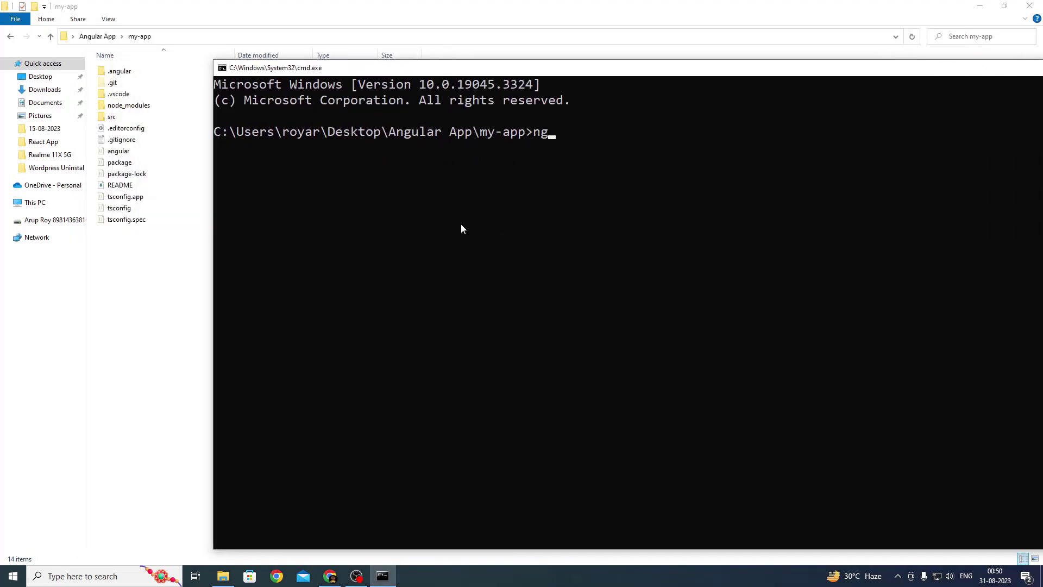
text(ver)
key(BackSpace)
text(--open)
key(Return)
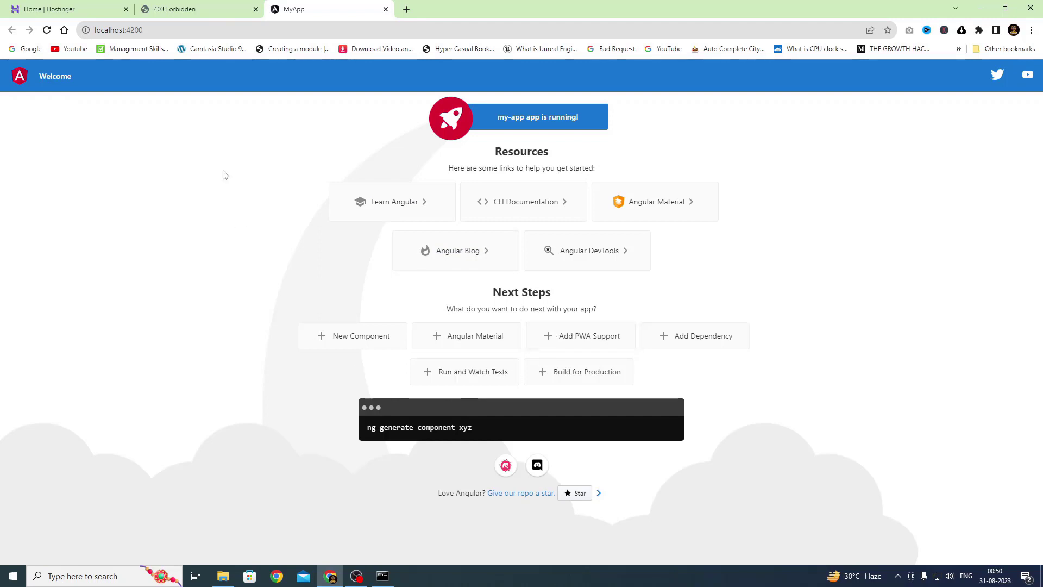
Step: Load biswasenterprise.in in the browser to check the live site, and return to the locally running MyApp page
click(176, 10)
click(176, 29)
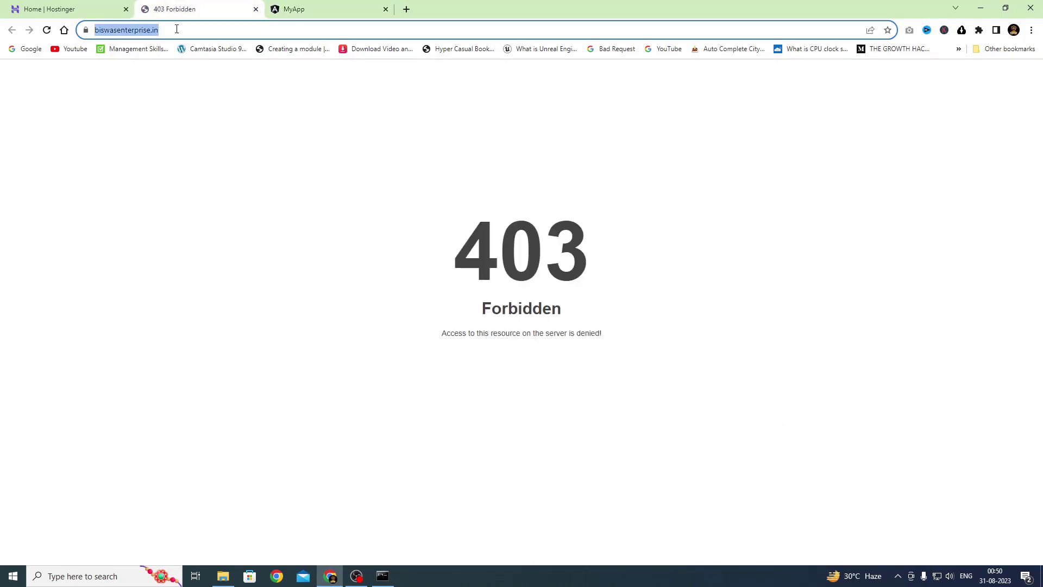
click(176, 29)
key(Return)
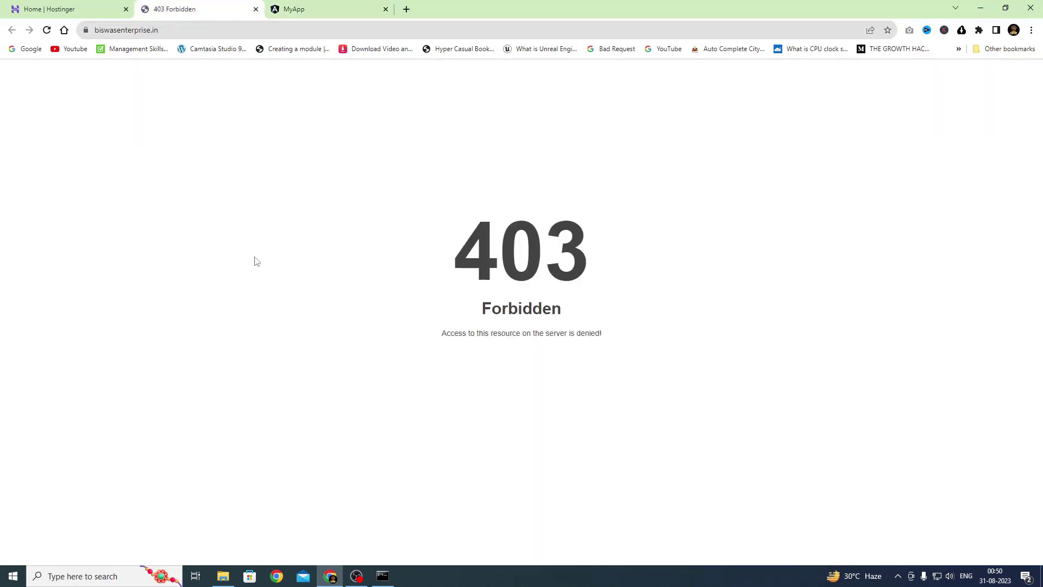
click(304, 7)
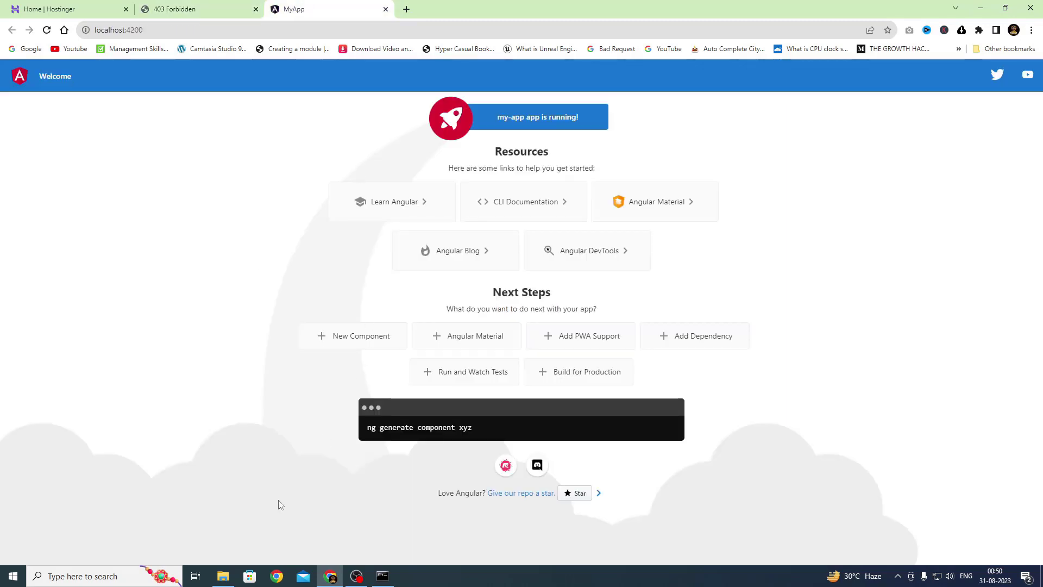
Step: Switch to File Explorer and open a second command prompt in the my-app folder with enlarged text
click(223, 576)
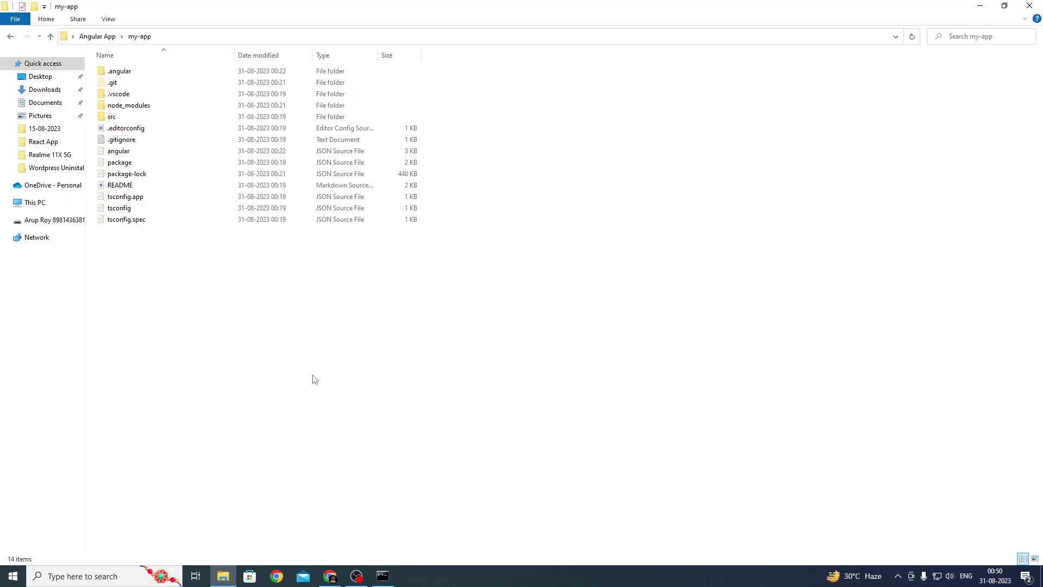
click(301, 39)
text(cmd)
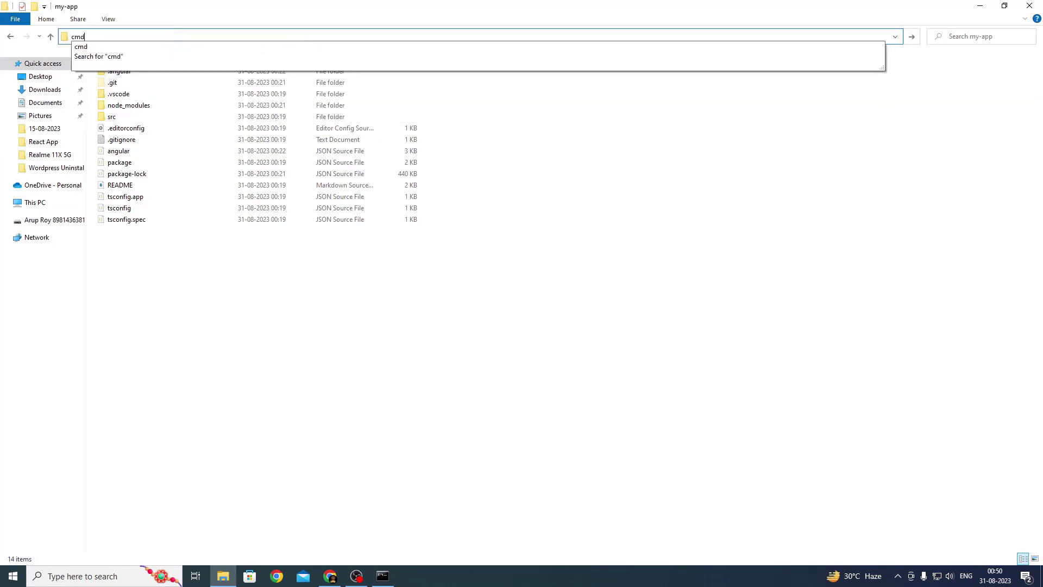
key(Return)
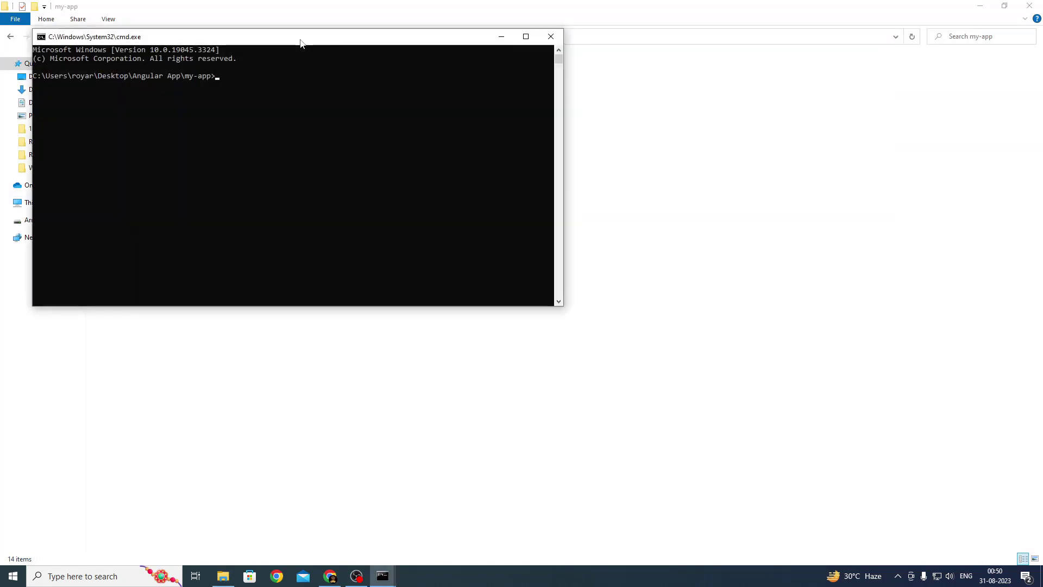
drag(303, 41, 493, 152)
ctrl+scroll(487, 259, up, 2)
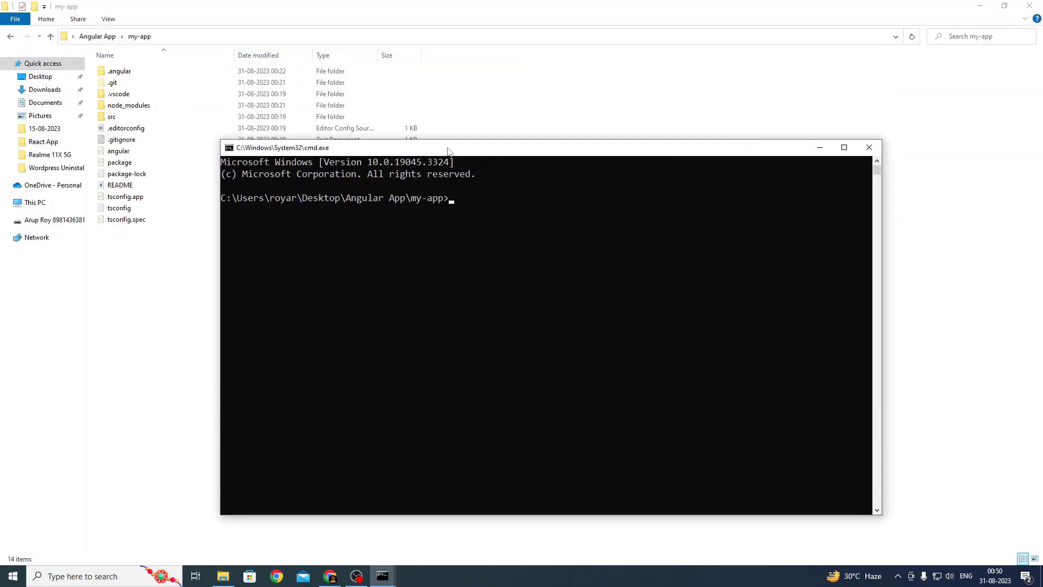
ctrl+scroll(448, 247, up, 3)
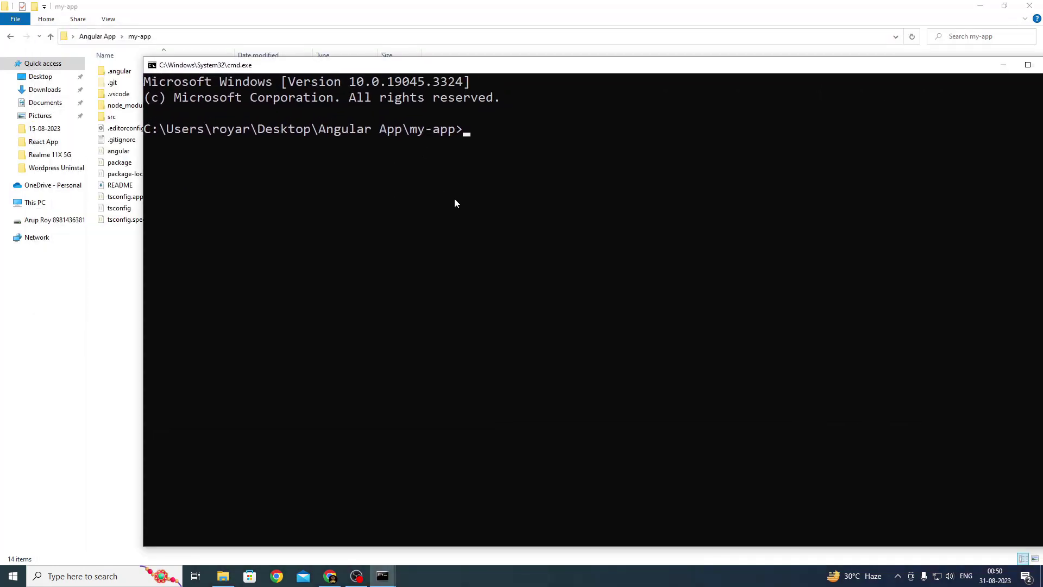
Step: Build the Angular app for production with ng build and review the build output in the command prompt
text(ng build)
key(Return)
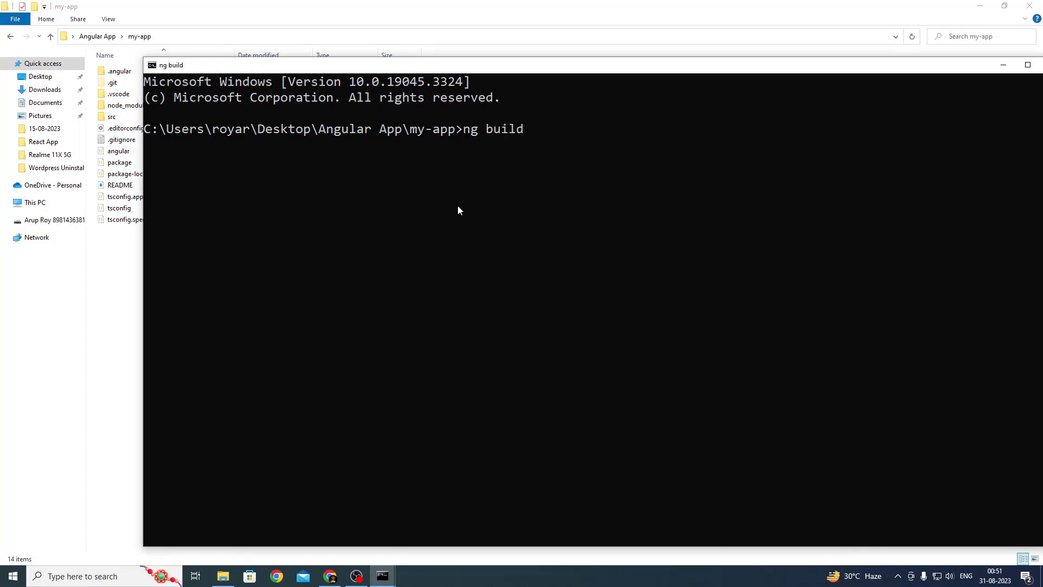
drag(383, 63, 539, 104)
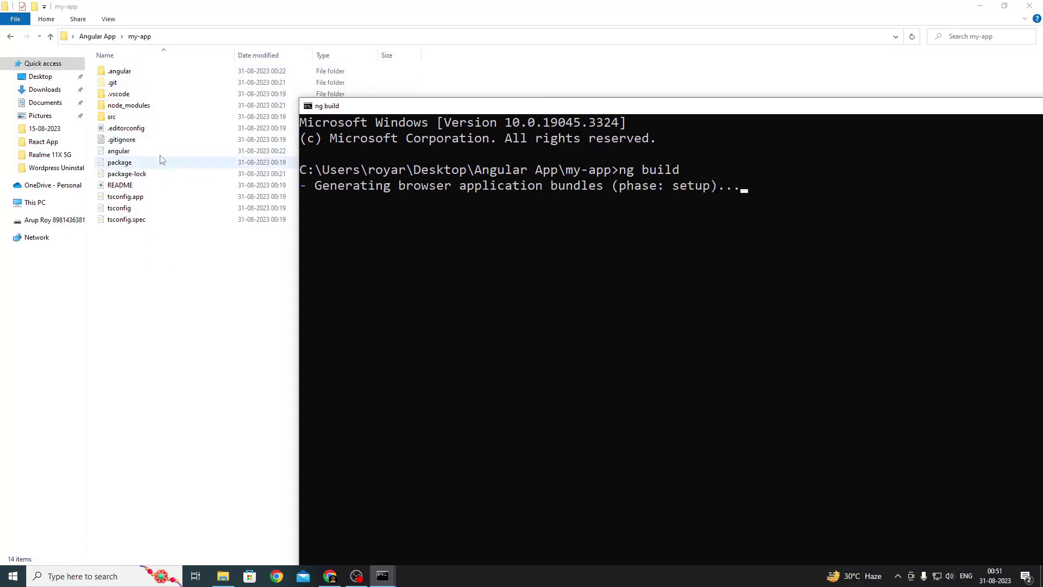
click(157, 322)
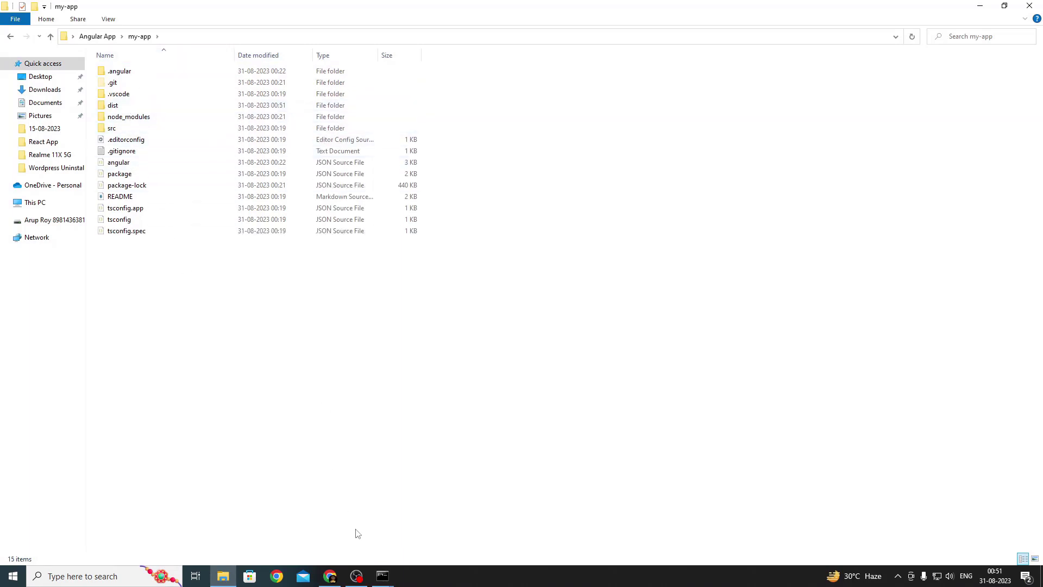
click(387, 579)
click(458, 536)
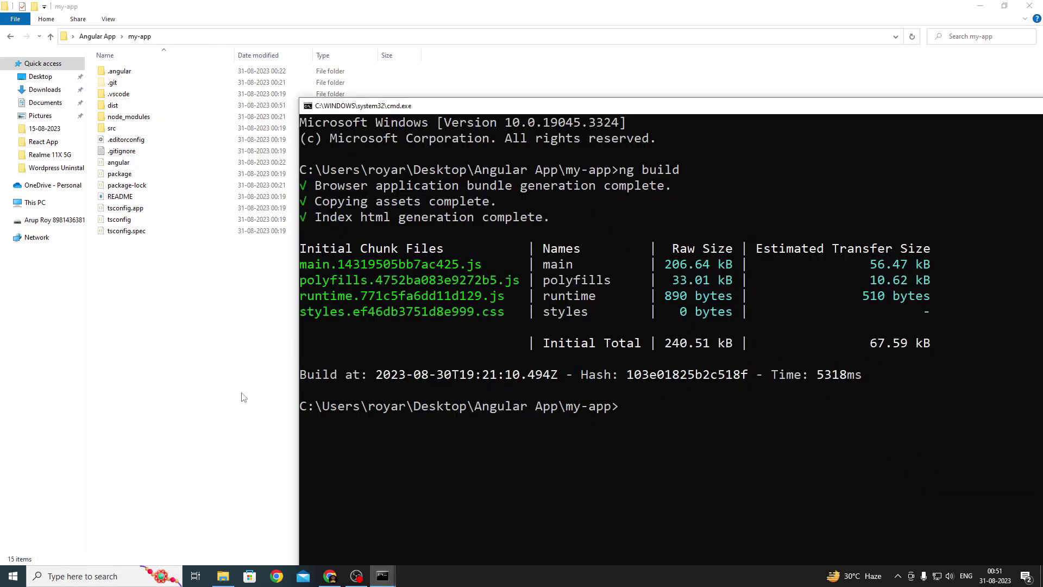
Step: Open the my-app folder inside the project's generated dist folder
click(243, 429)
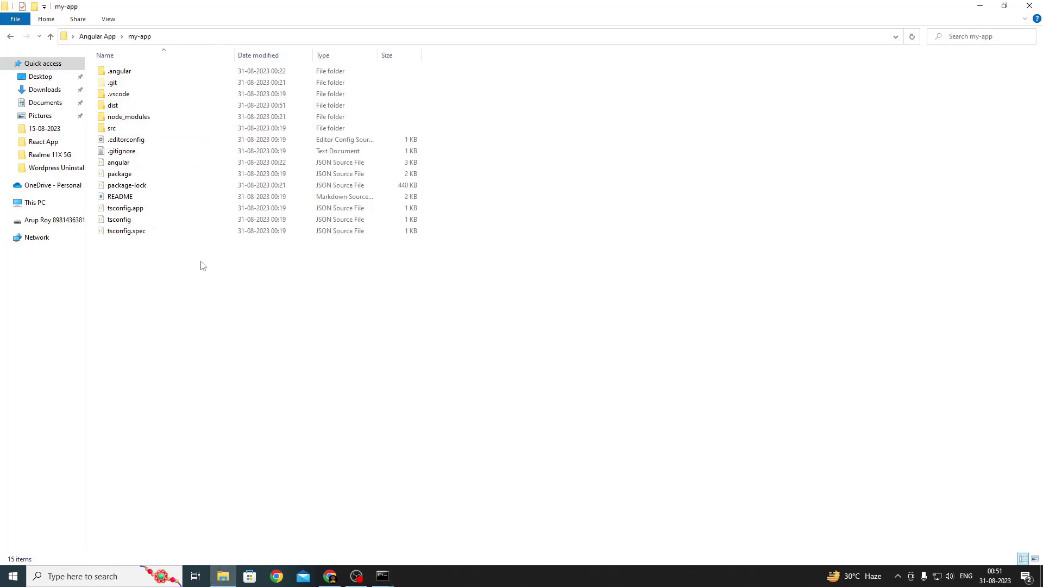
double_click(123, 111)
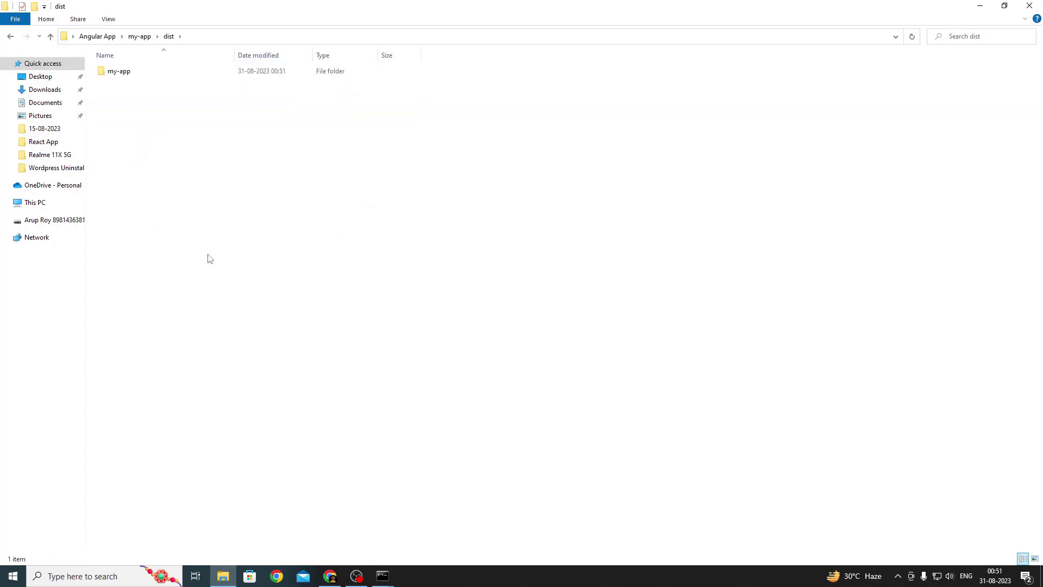
double_click(144, 74)
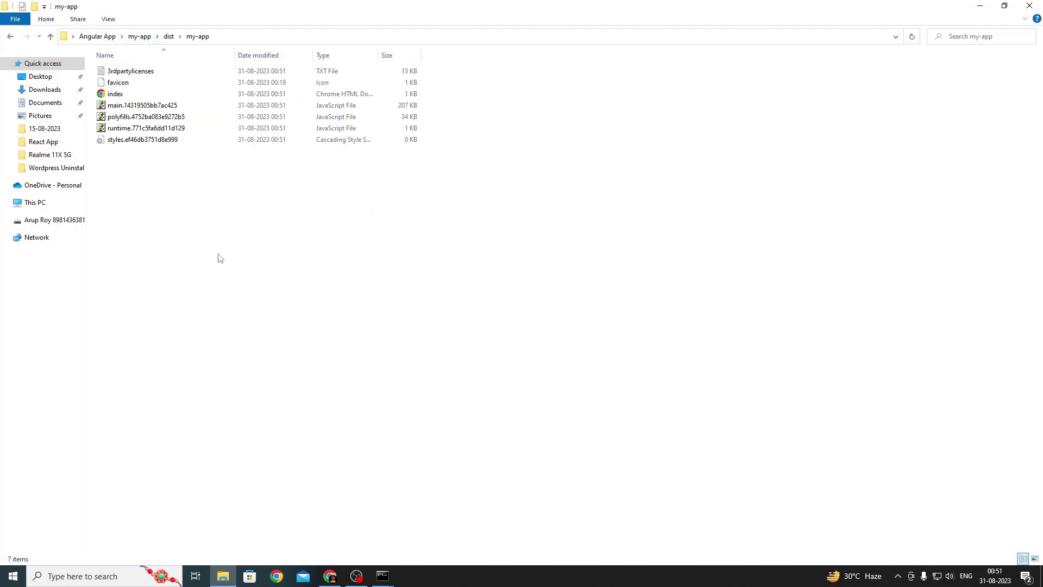
Step: Switch to Hostinger in Chrome and open the biswasenterprise.in dashboard from the Premium Web Hosting plan's website list
click(330, 576)
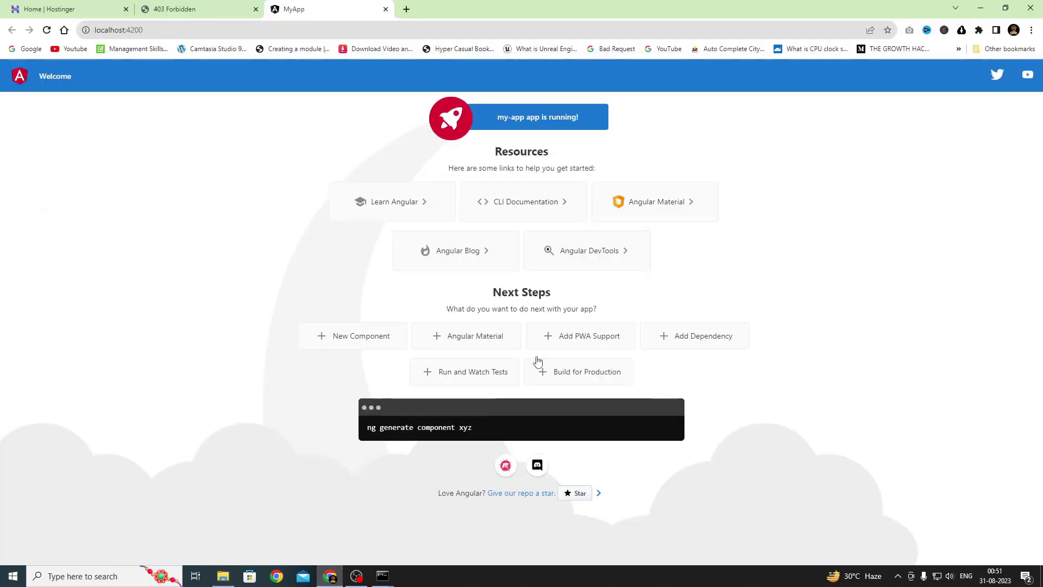
click(60, 14)
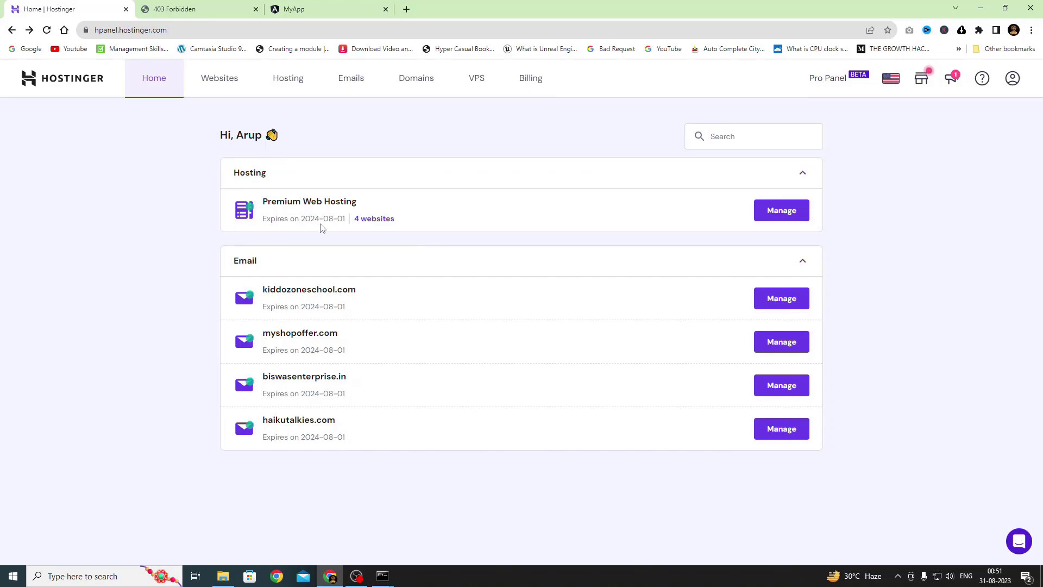
click(375, 220)
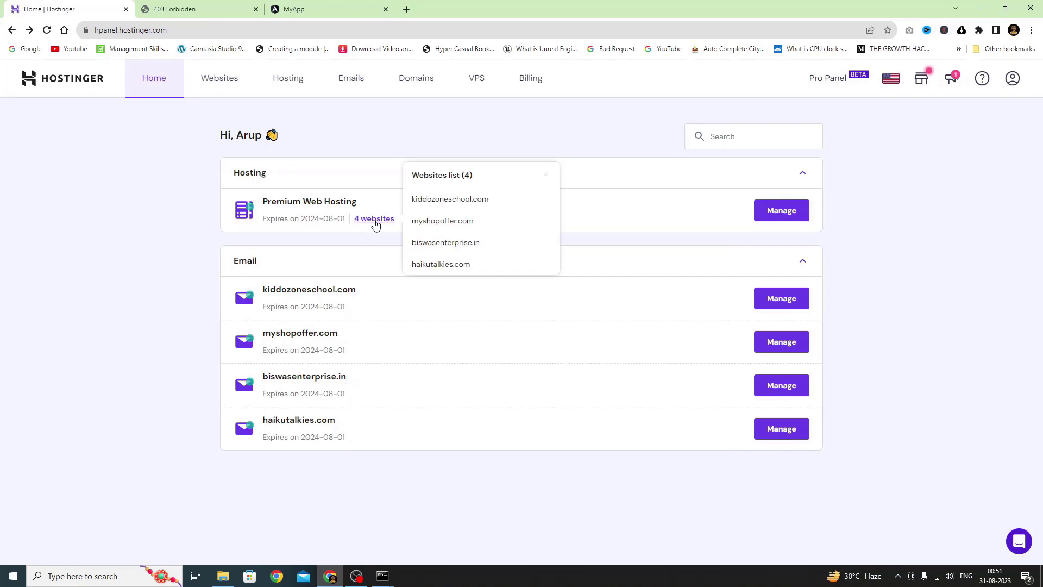
click(454, 247)
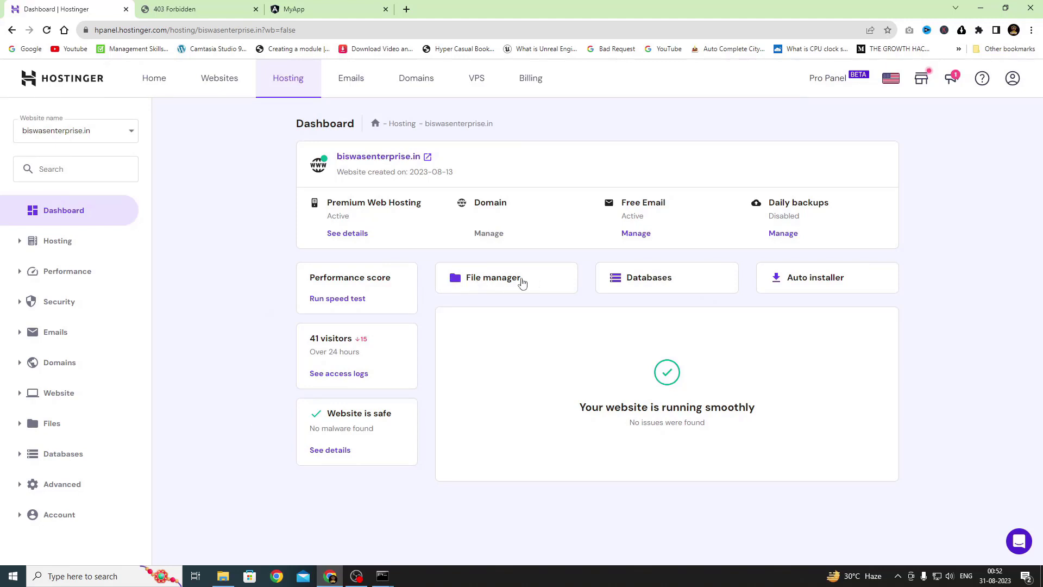
Step: Open the public_html folder in the site's file manager and check the local build files in dist\my-app
click(493, 285)
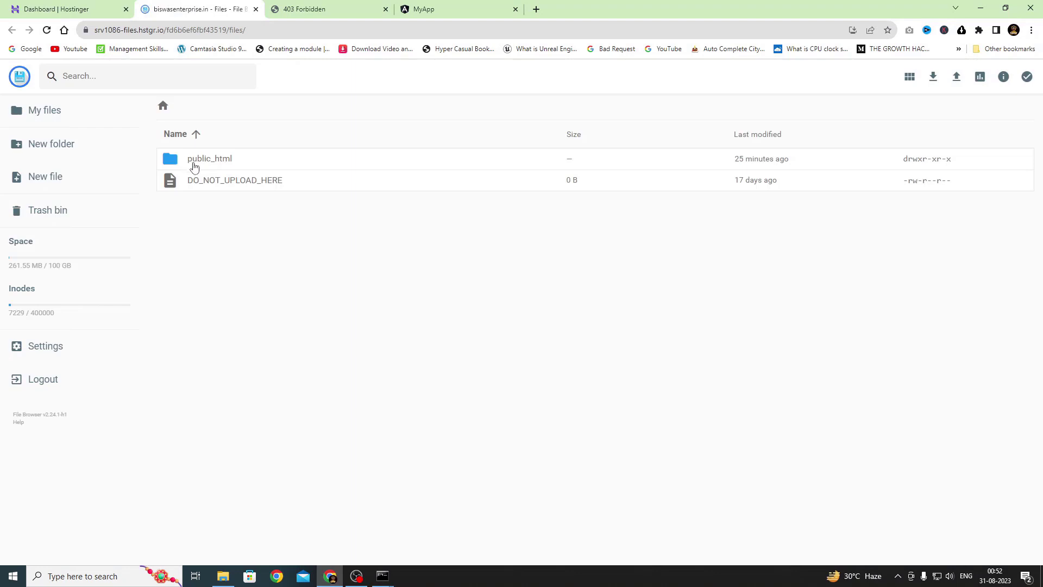
double_click(223, 164)
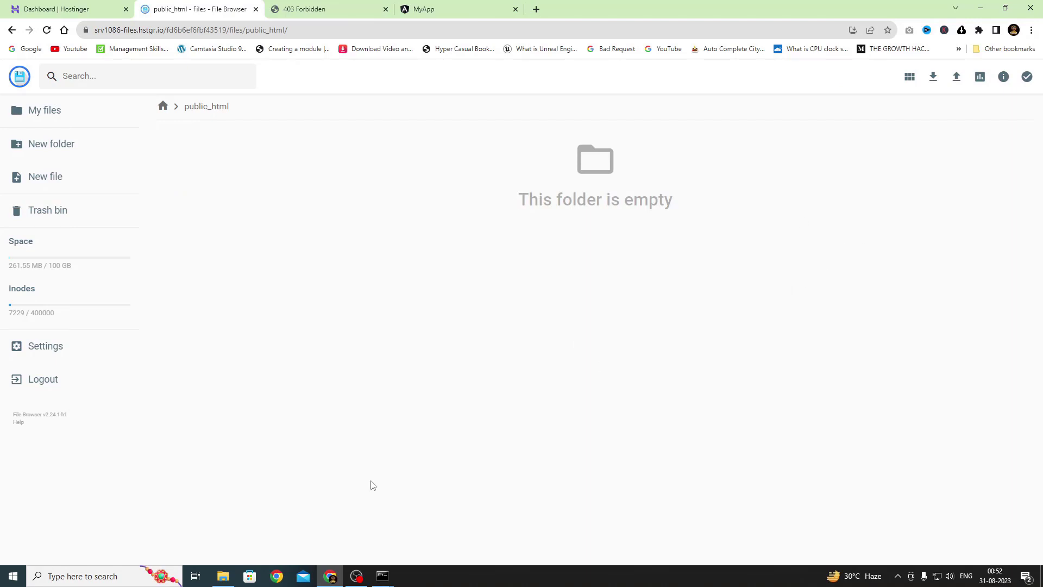
click(222, 576)
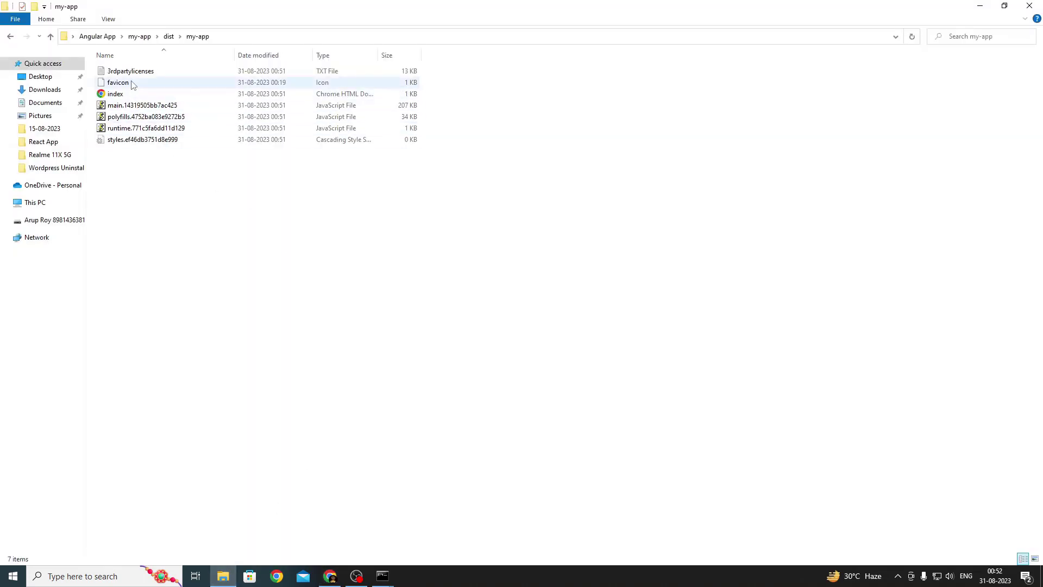
click(979, 6)
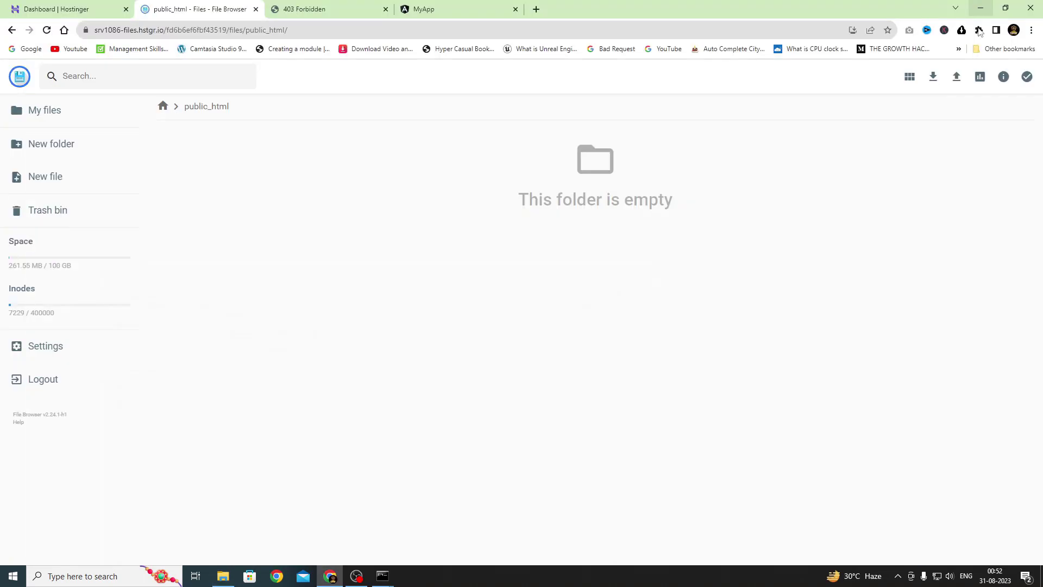
Step: Upload all the build files from Desktop\Angular App\my-app\dist\my-app into the public_html folder
click(958, 81)
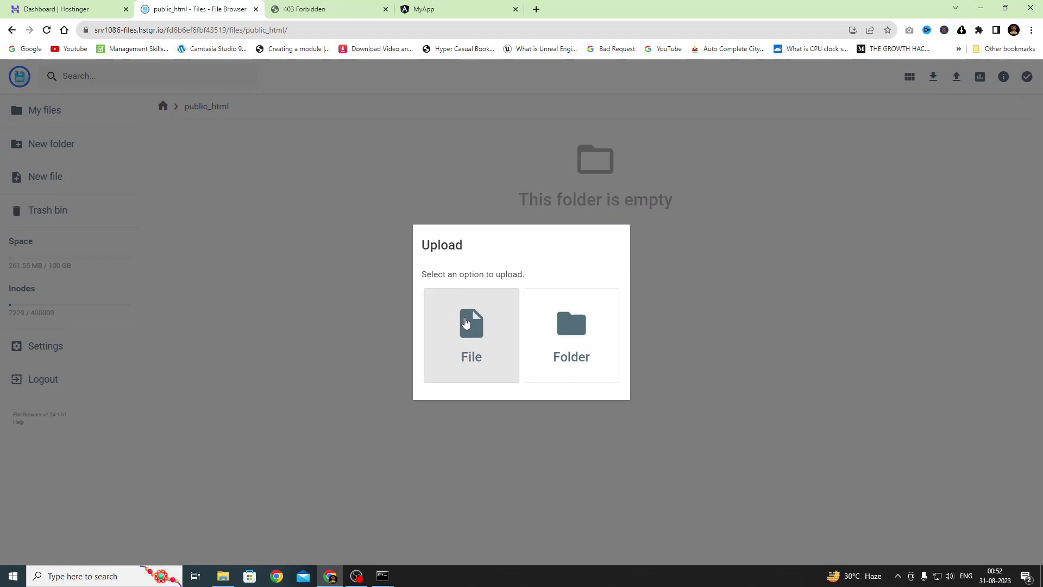
click(466, 322)
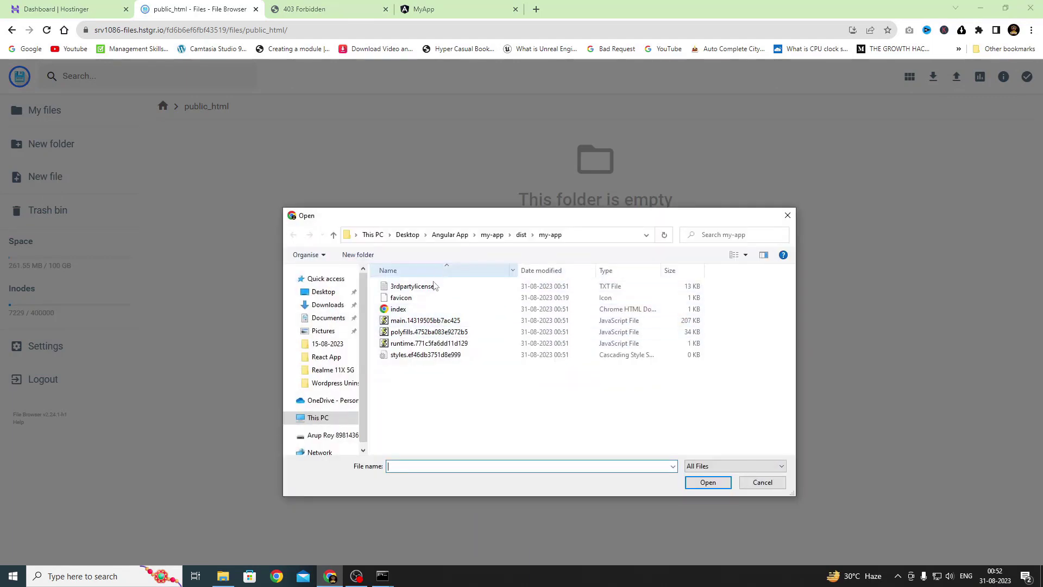
click(407, 234)
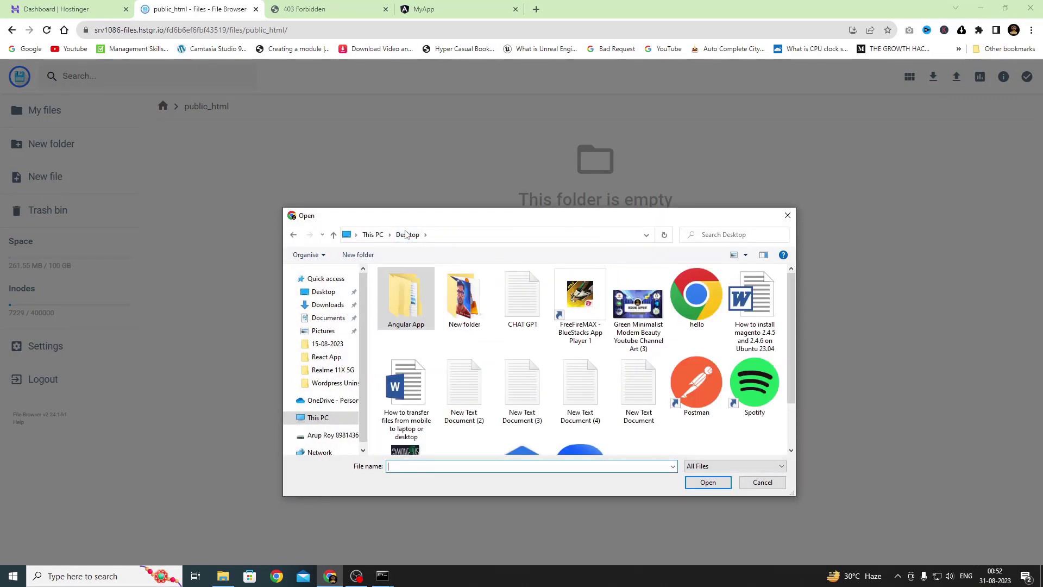
double_click(411, 293)
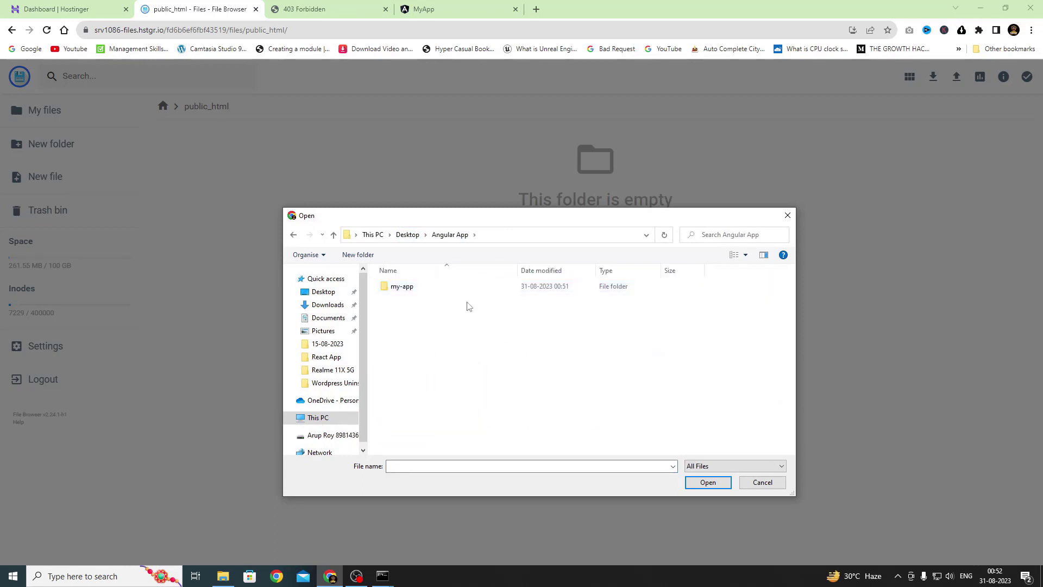
double_click(411, 286)
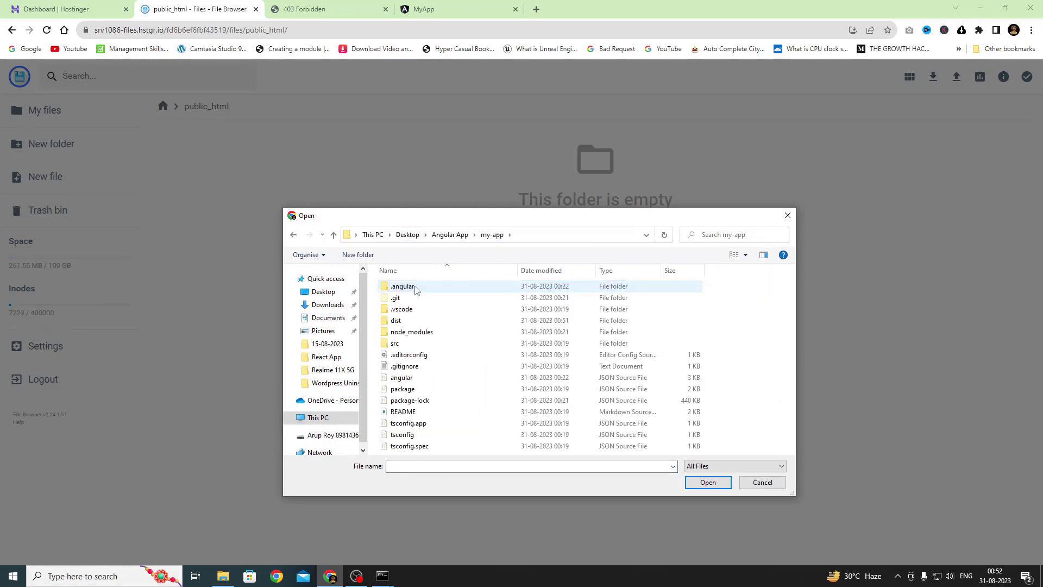
double_click(393, 322)
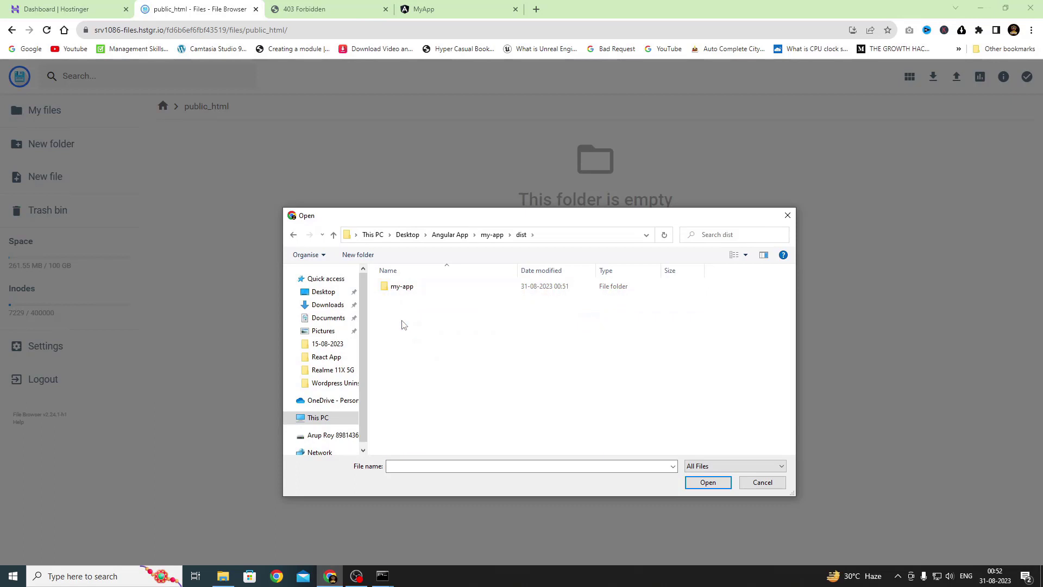
double_click(438, 287)
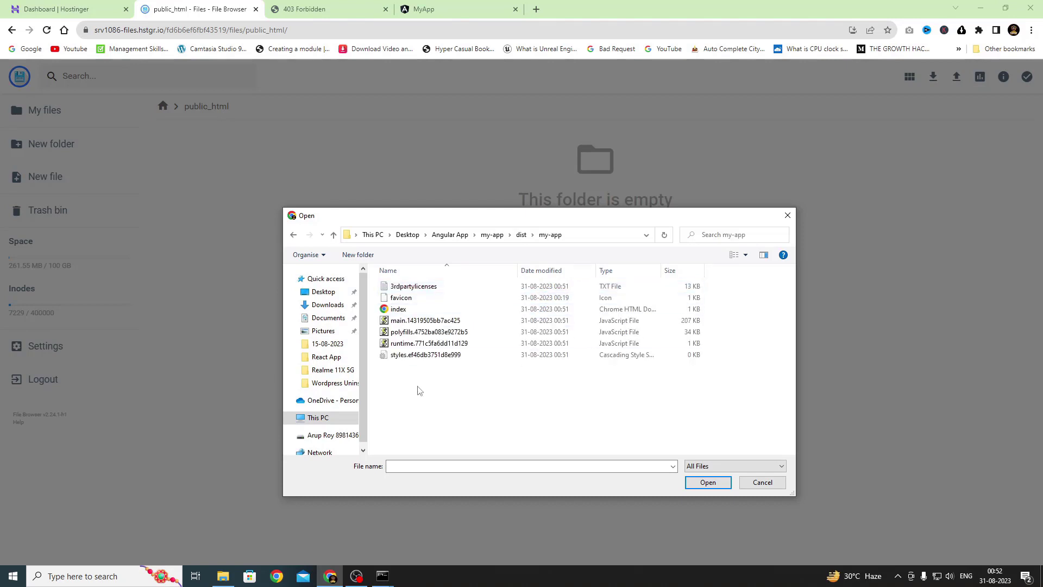
drag(397, 400, 419, 276)
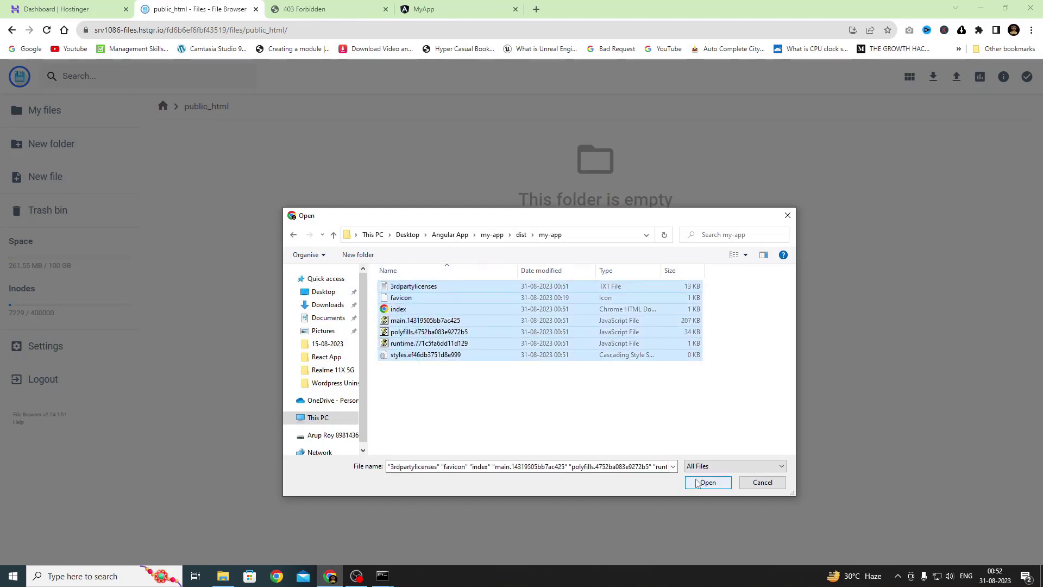
click(697, 483)
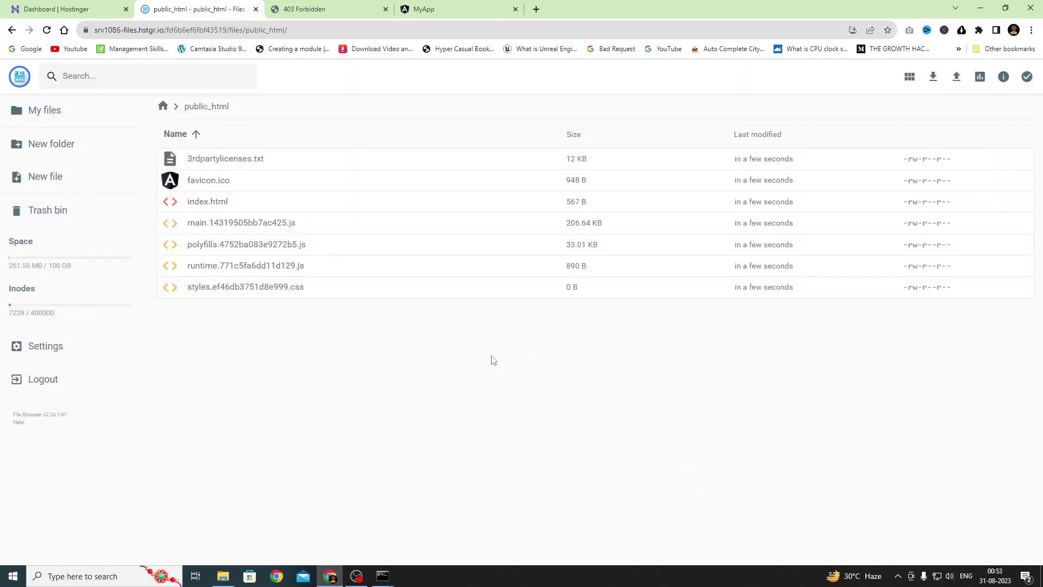
Step: Reload biswasenterprise.in, compare it with the local app at localhost:4200, and examine the banner text on the live page
click(312, 8)
click(230, 28)
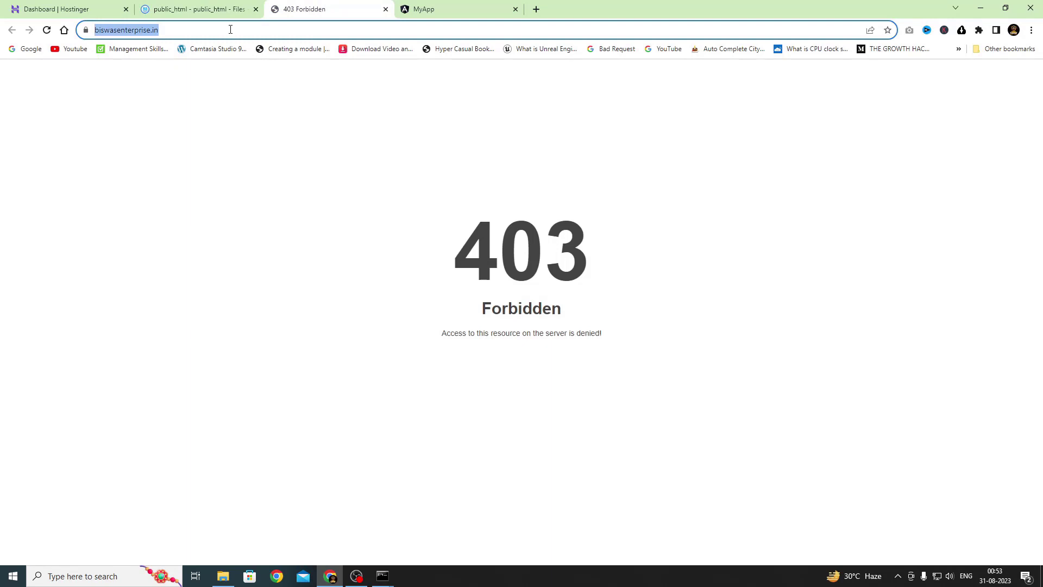
key(Return)
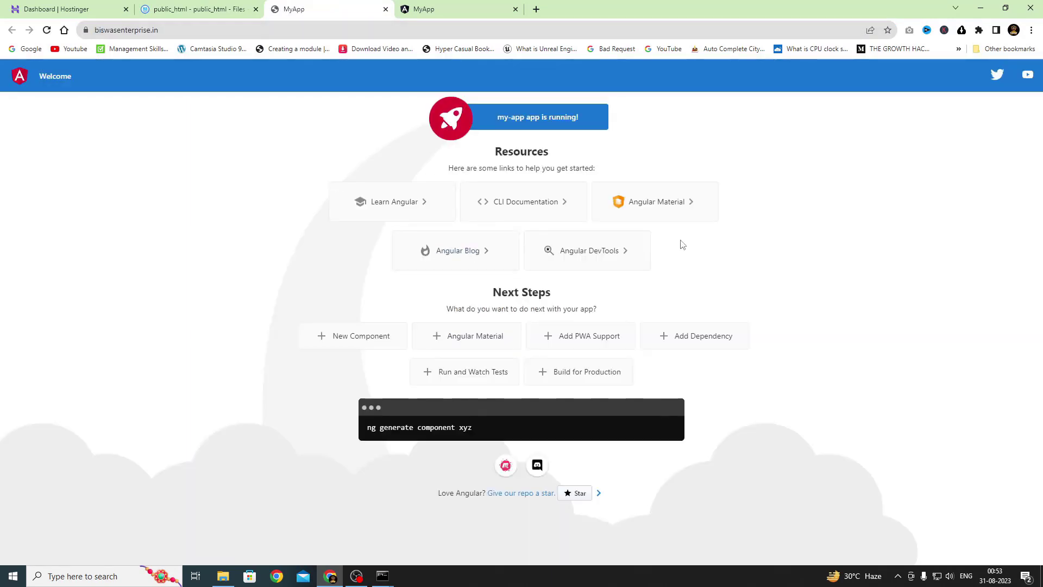
key(ctrl+Tab)
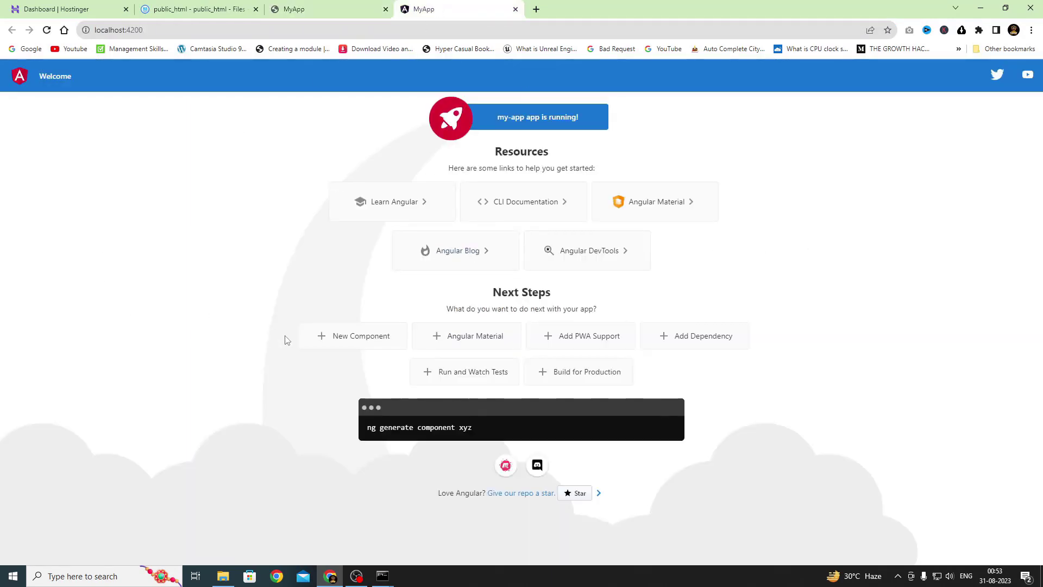
key(ctrl+shift+Tab)
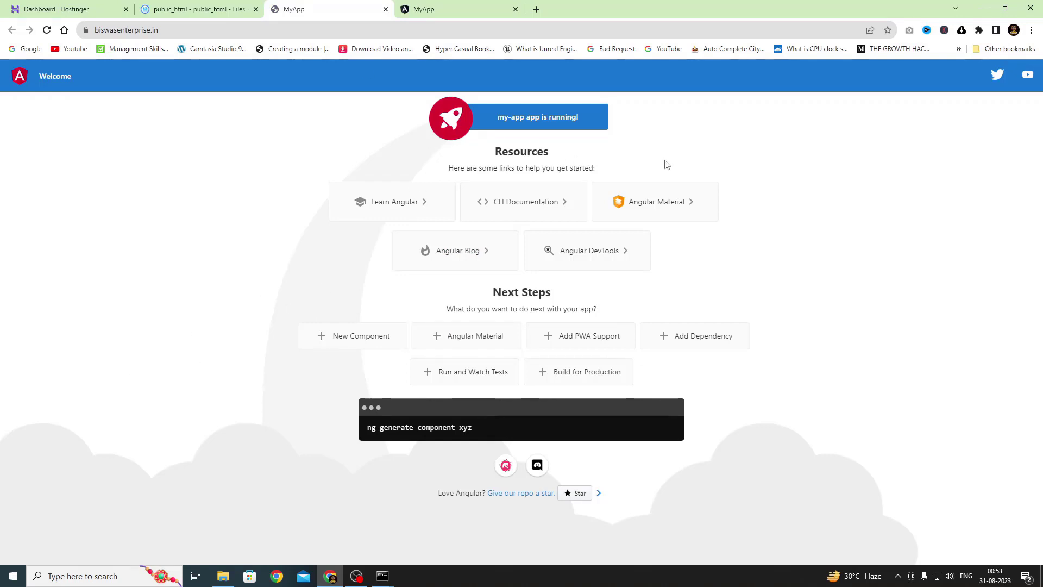
drag(499, 119, 538, 118)
click(601, 124)
drag(499, 121, 579, 118)
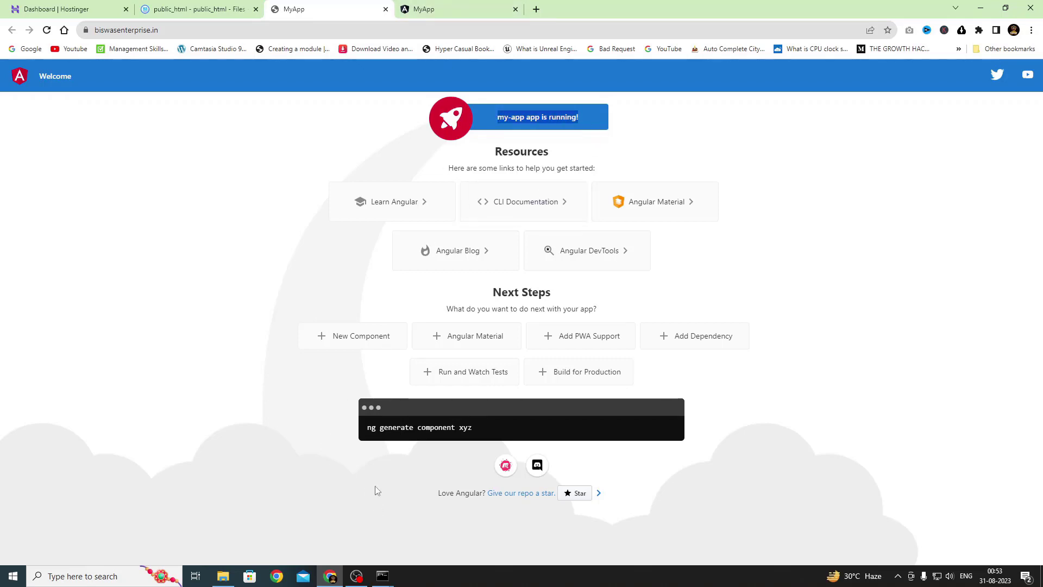
Step: Open a command prompt in the local my-app project folder and run "code .." to open its parent folder in Visual Studio Code
click(227, 580)
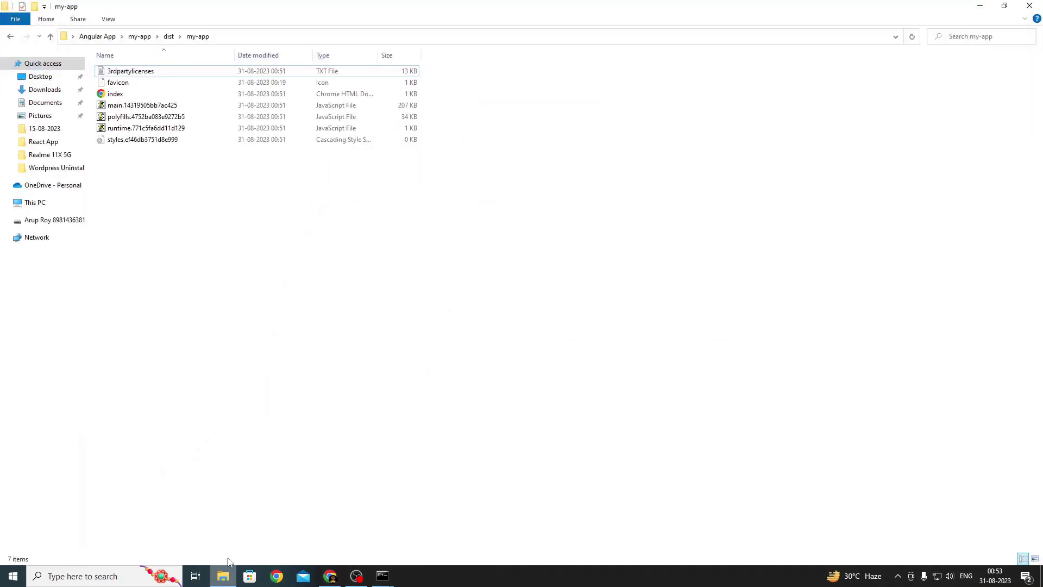
click(11, 37)
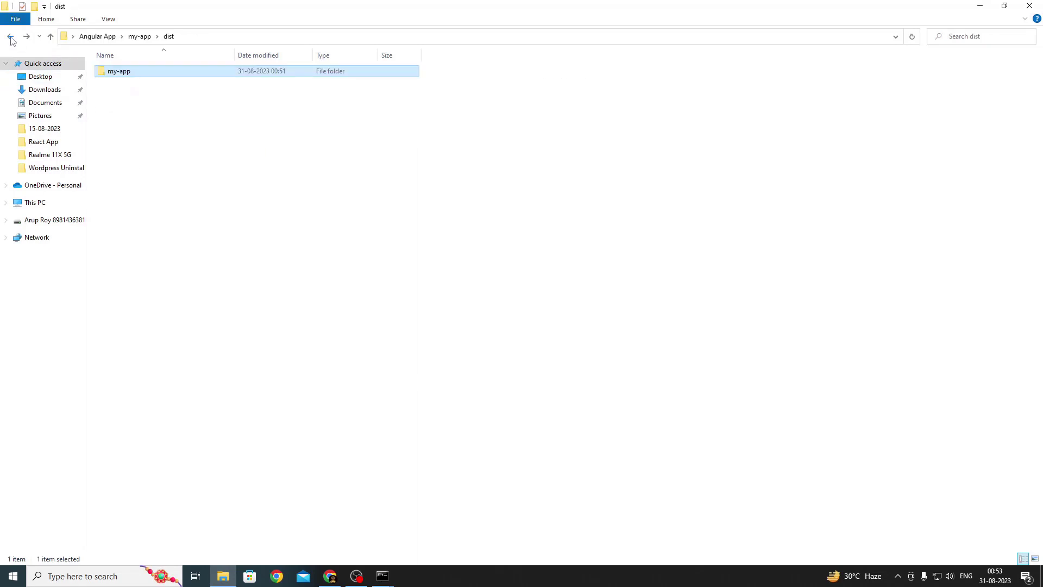
click(10, 37)
click(232, 37)
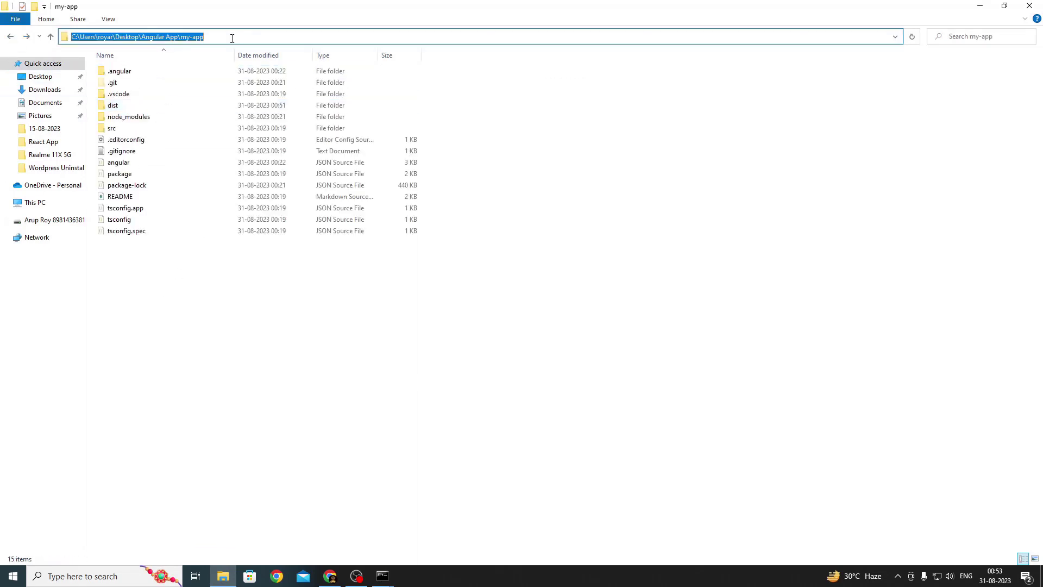
text(cmd)
key(Return)
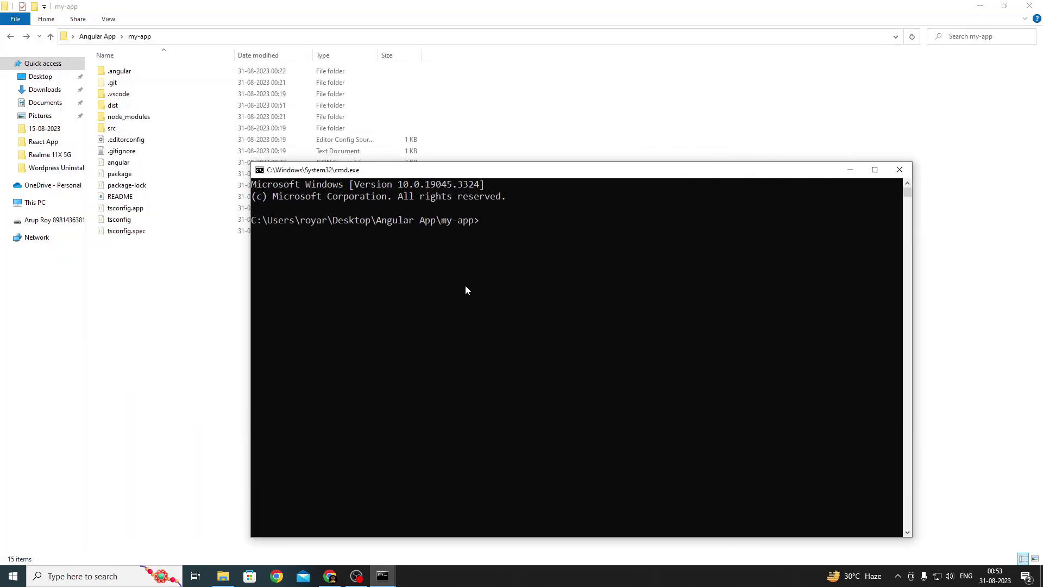
text(code ..)
key(Return)
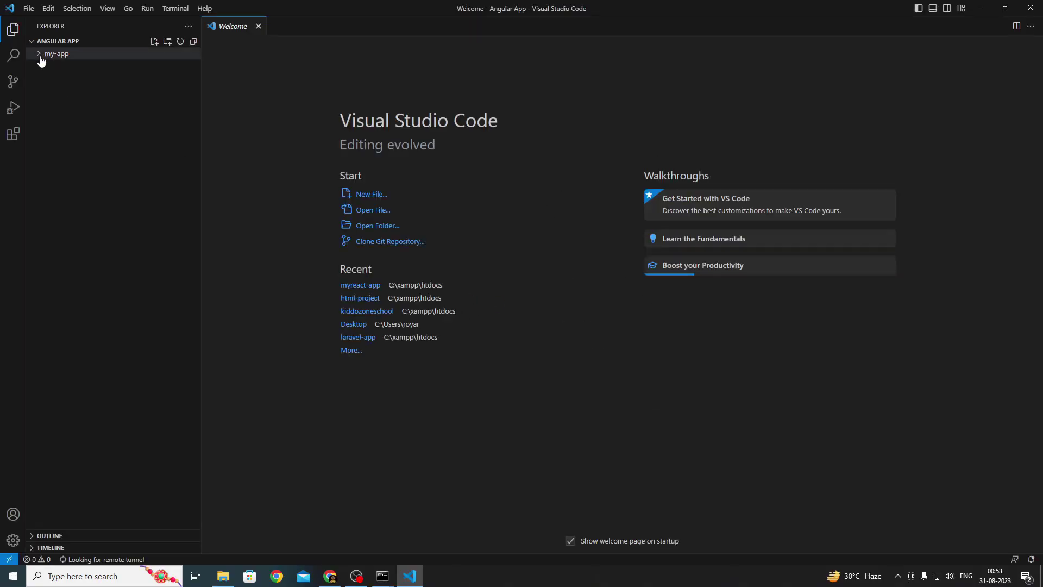
Step: Open app.component.html from the project's my-app/src/app folder
click(44, 55)
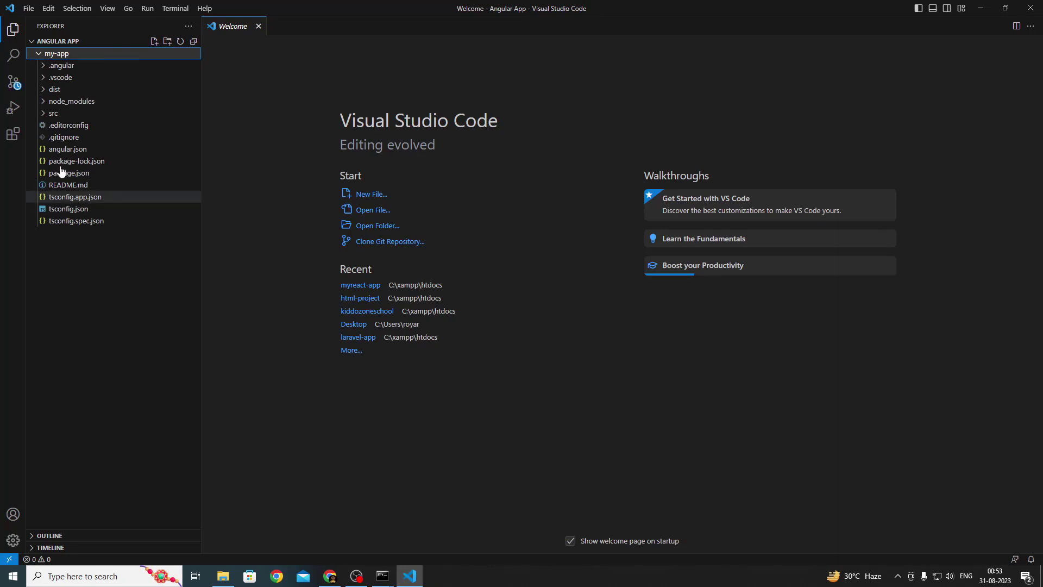
click(43, 115)
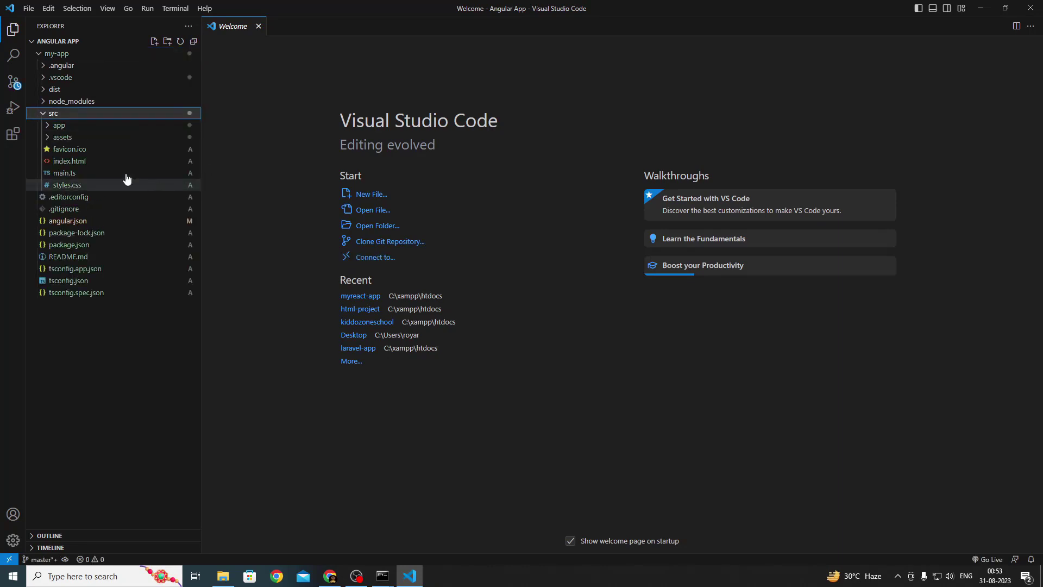
click(50, 129)
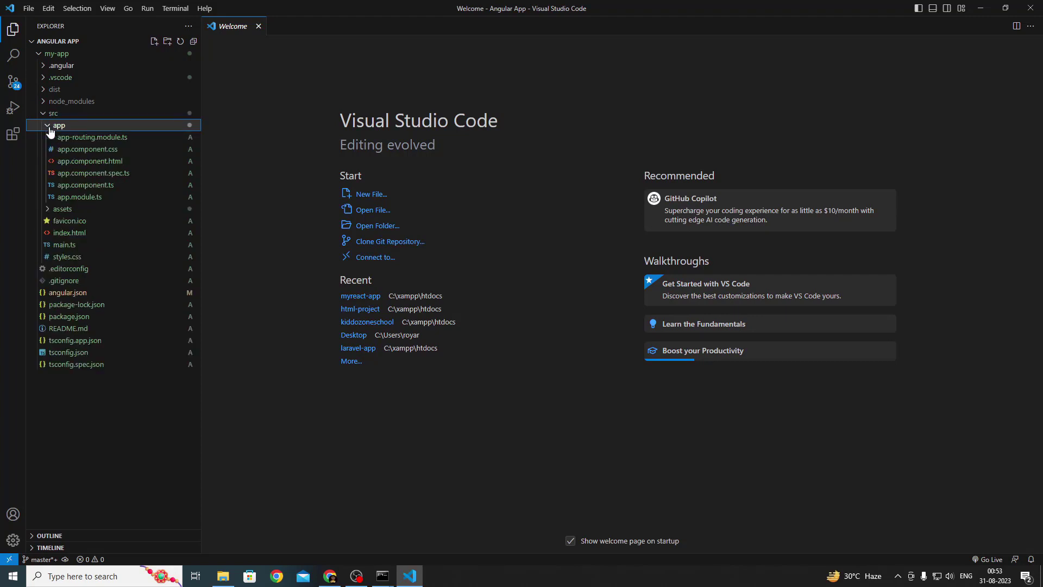
click(82, 163)
Step: Replace the highlight card's span text with "Welcome to Rocking Support" in app.component.html and save the file
scroll(396, 318, down, 6)
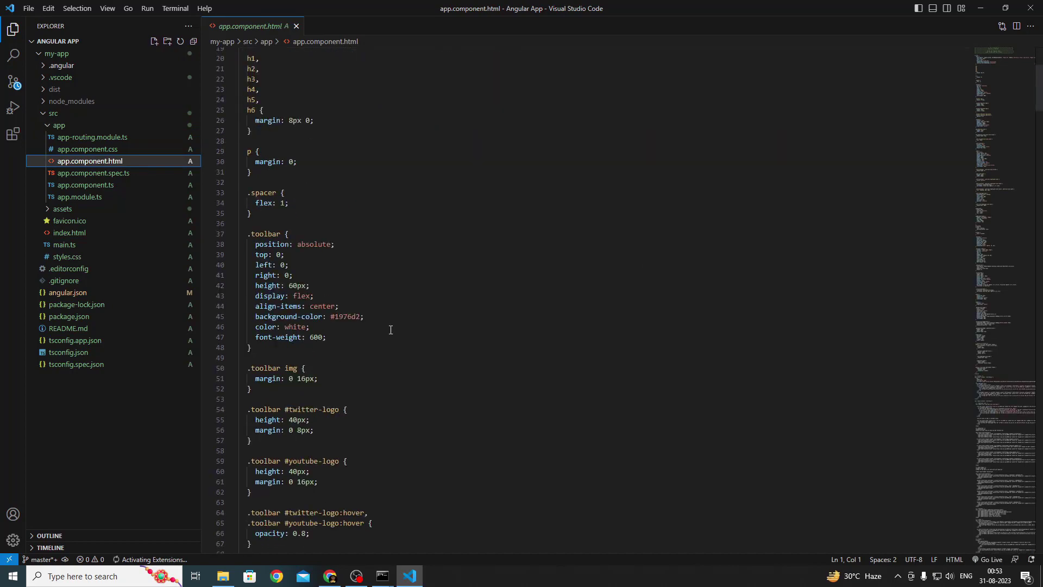
scroll(390, 330, down, 20)
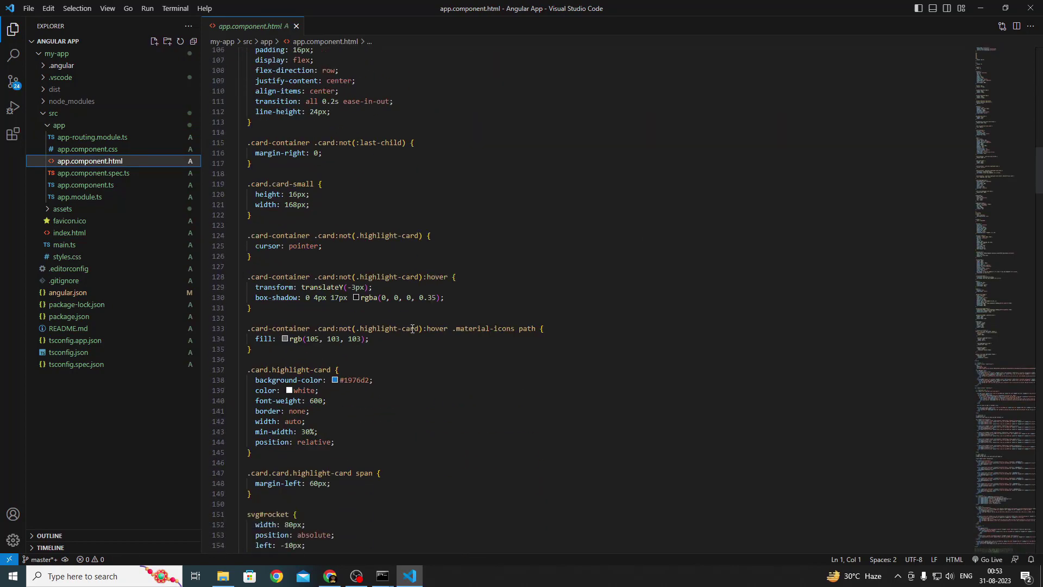
scroll(413, 330, down, 20)
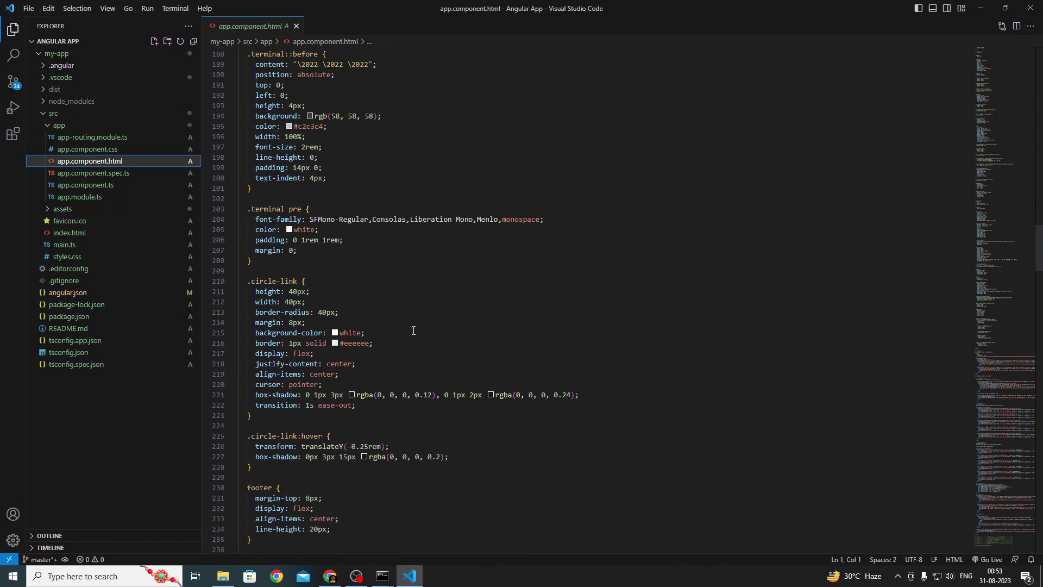
scroll(413, 329, down, 20)
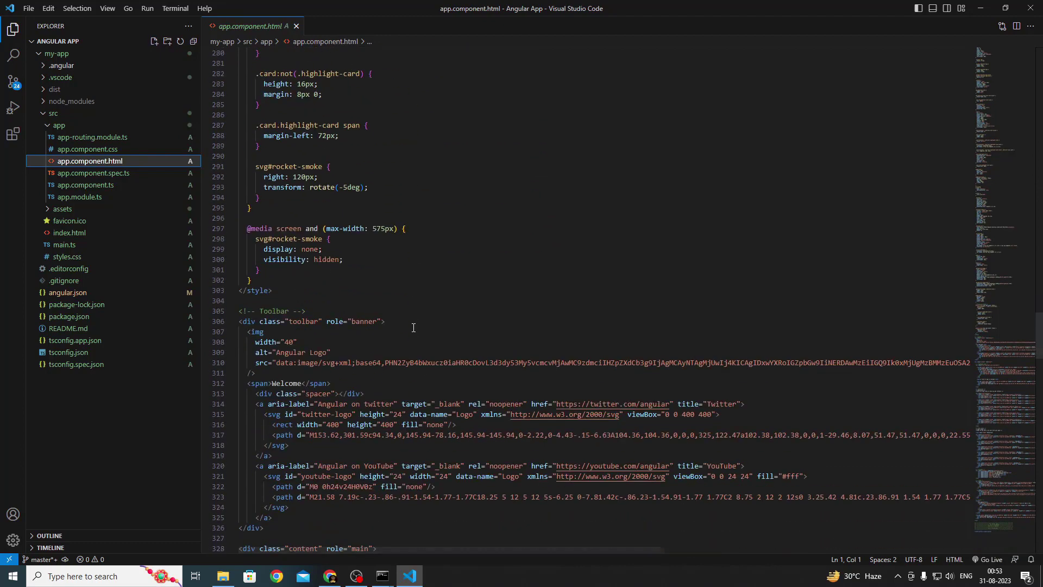
scroll(494, 358, down, 10)
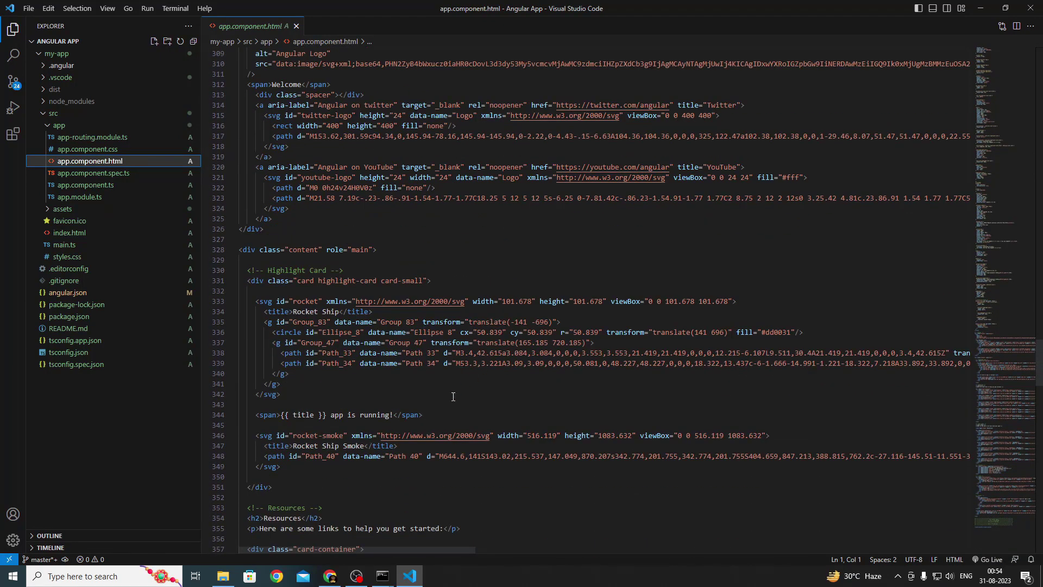
click(339, 568)
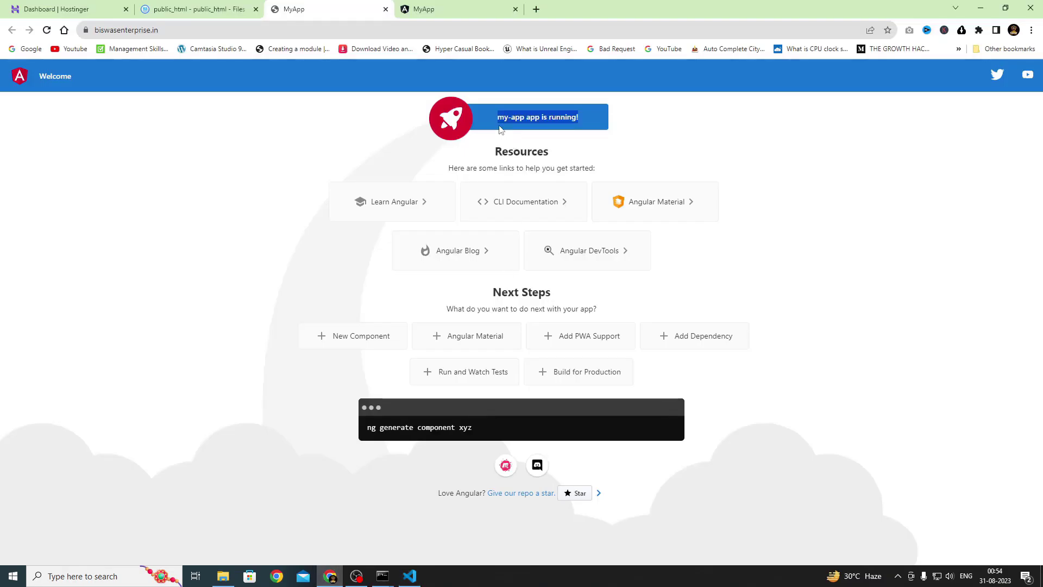
click(410, 576)
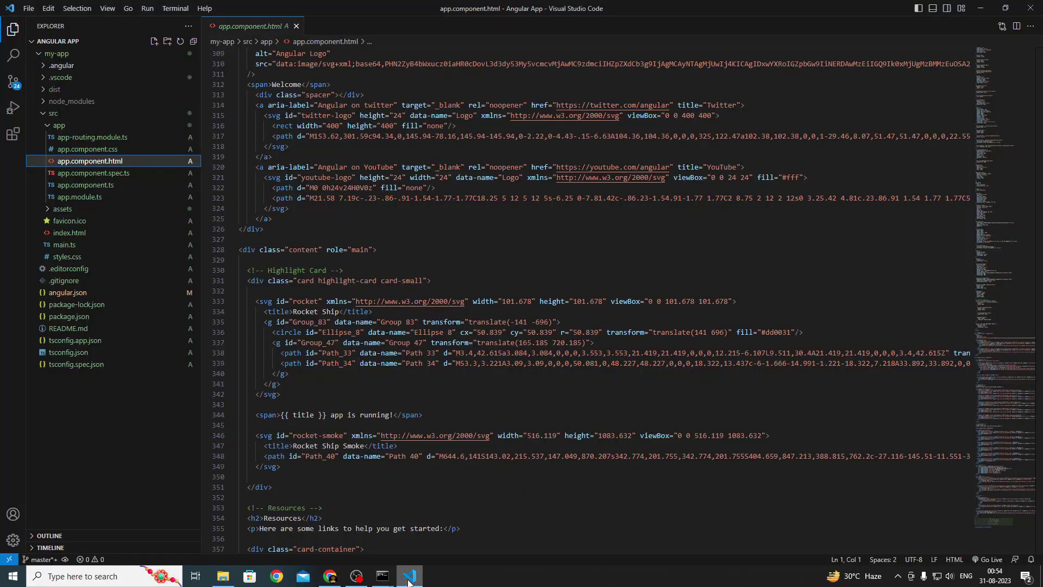
drag(283, 414, 393, 416)
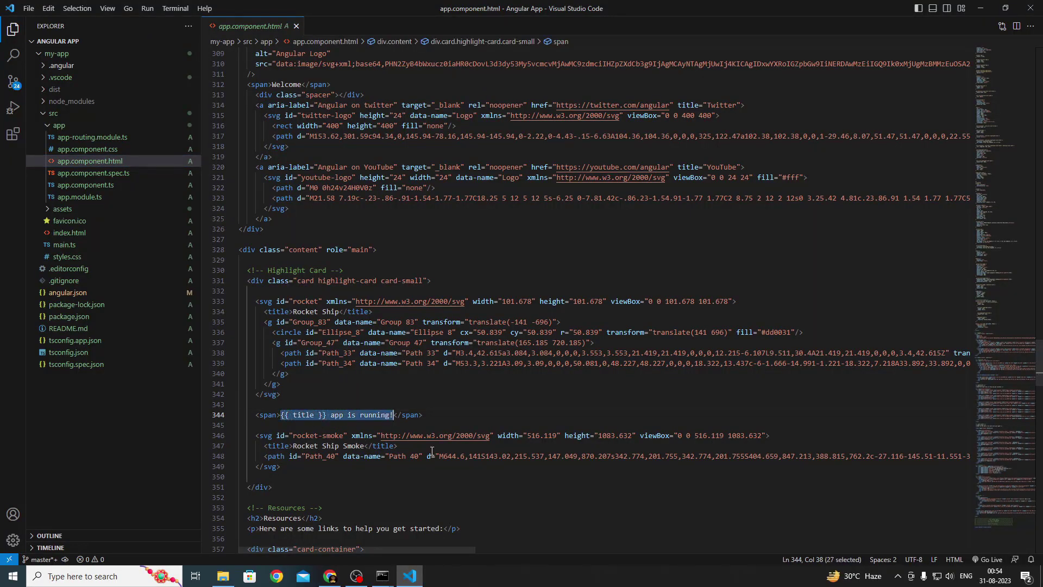
key(BackSpace)
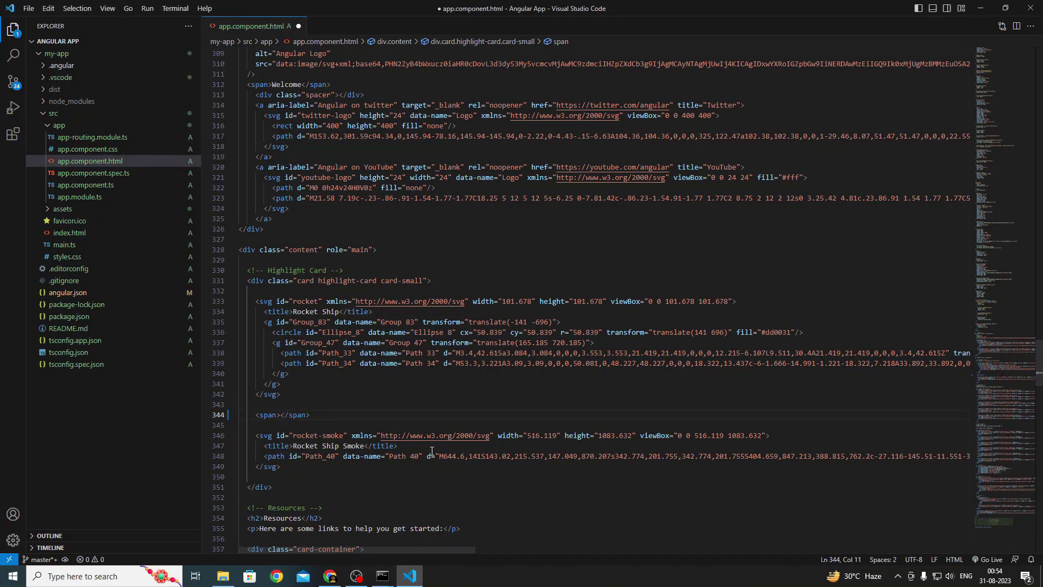
text(Welcome to Rocking S)
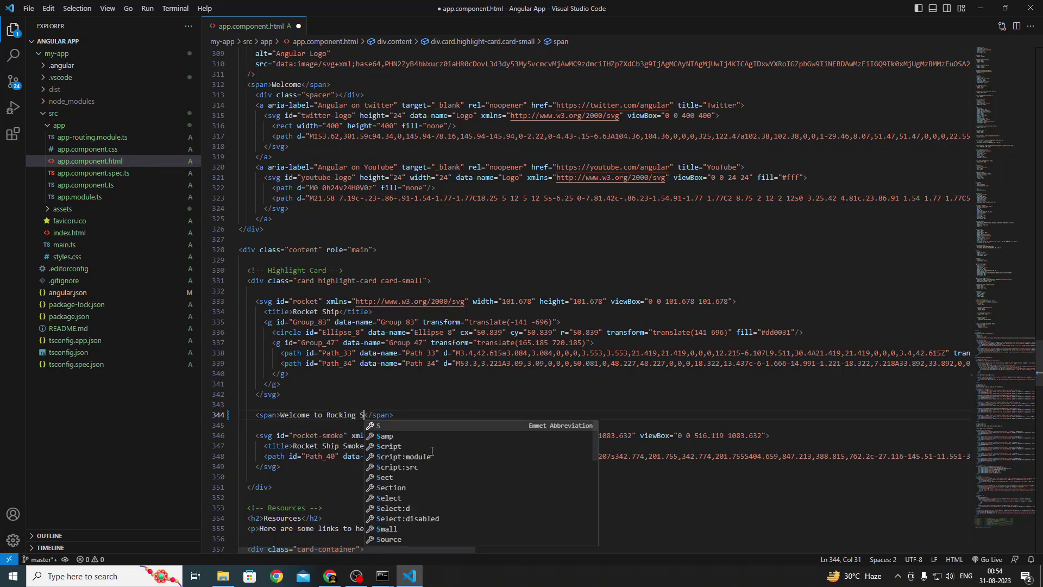
text(upport)
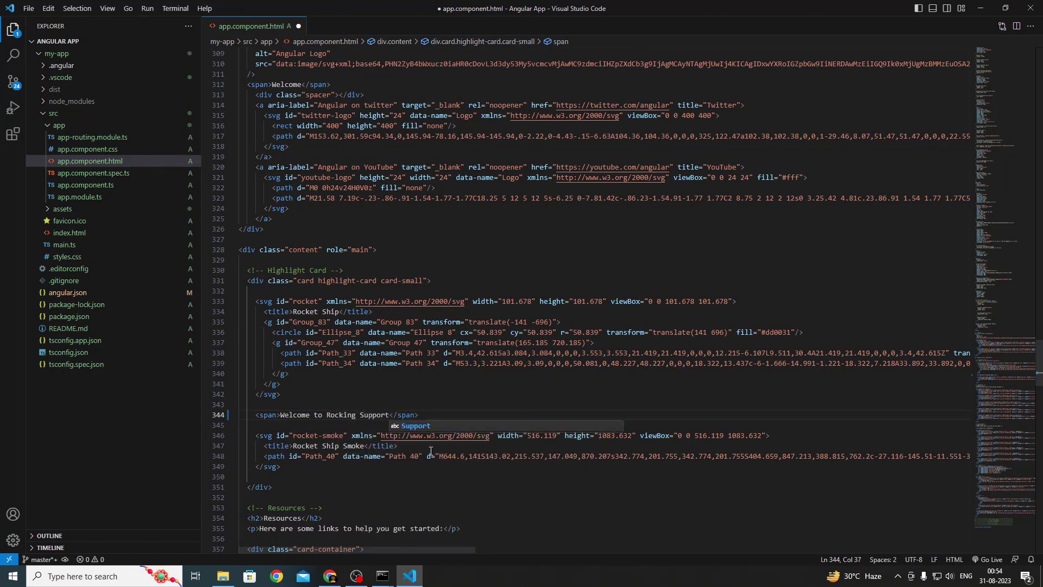
click(412, 398)
key(ctrl+s)
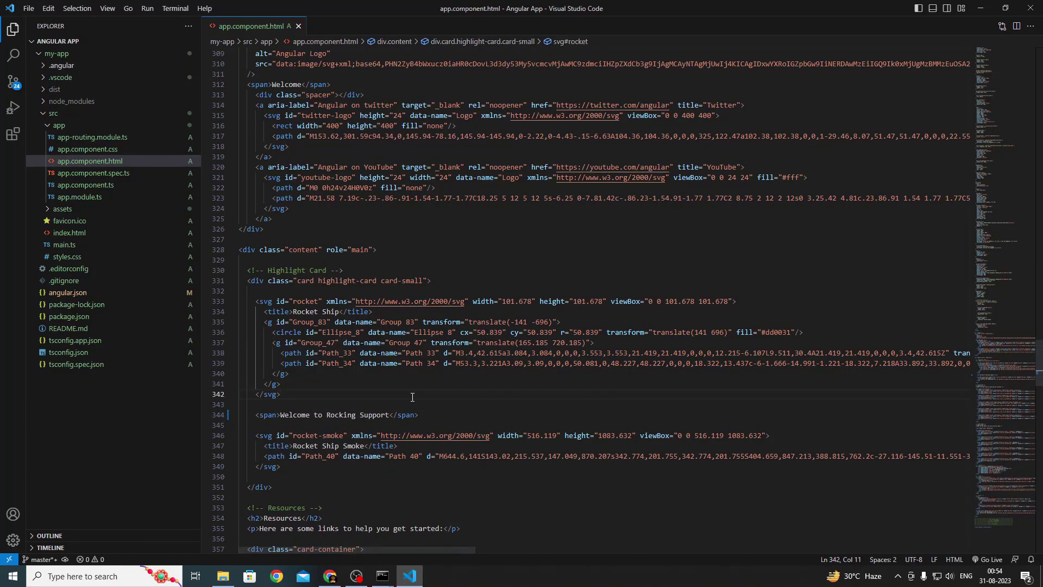
Step: Switch to Chrome and check the edited banner text in the local app at localhost:4200
click(330, 576)
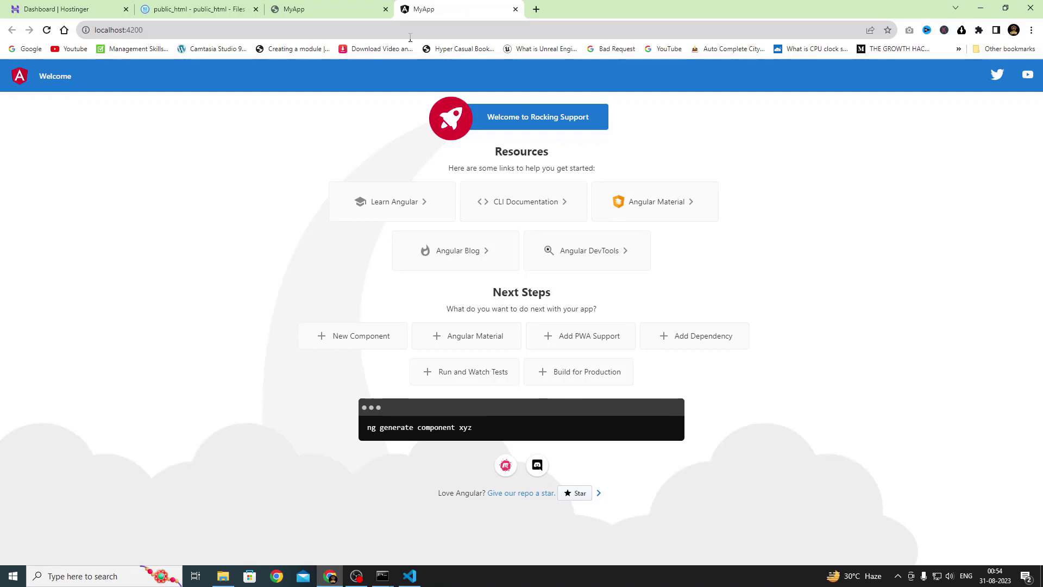
Step: Reload biswasenterprise.in to check the banner text on the live site
click(320, 10)
click(238, 27)
click(238, 27)
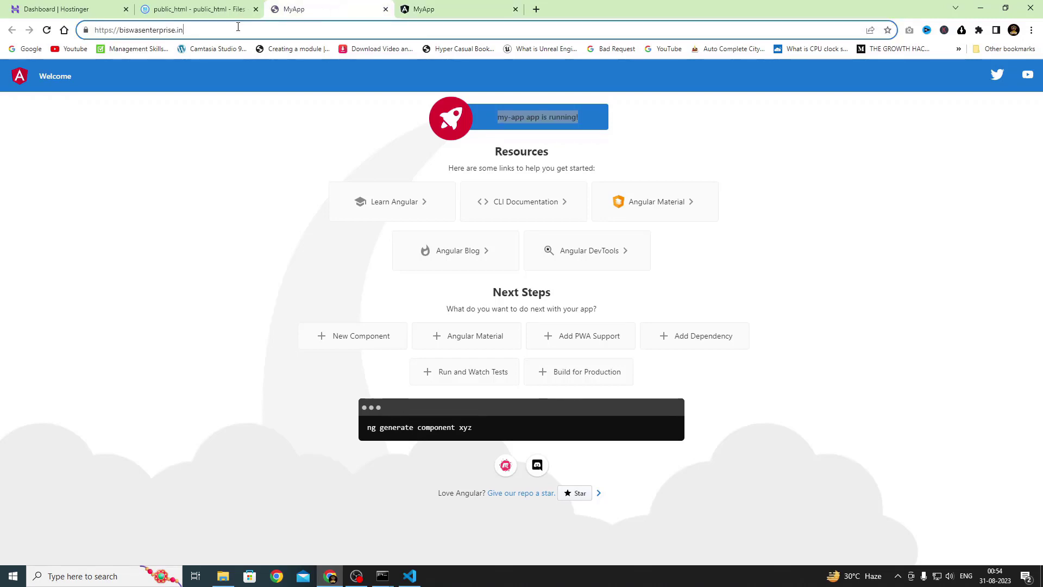
key(Return)
Step: Switch to the command prompt in the my-app project folder and rebuild the app with "ng build"
mouse_move(382, 576)
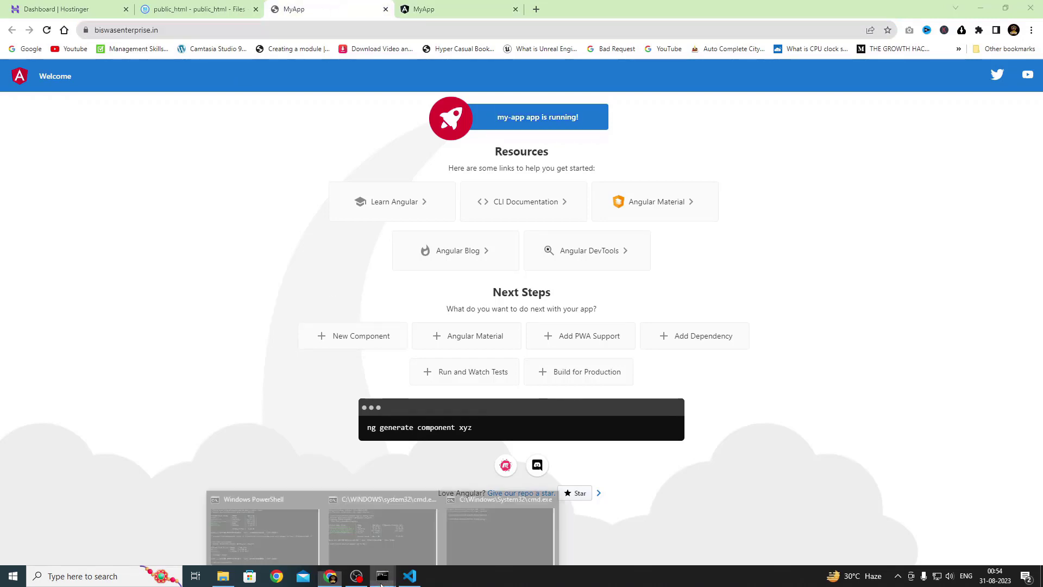
click(388, 523)
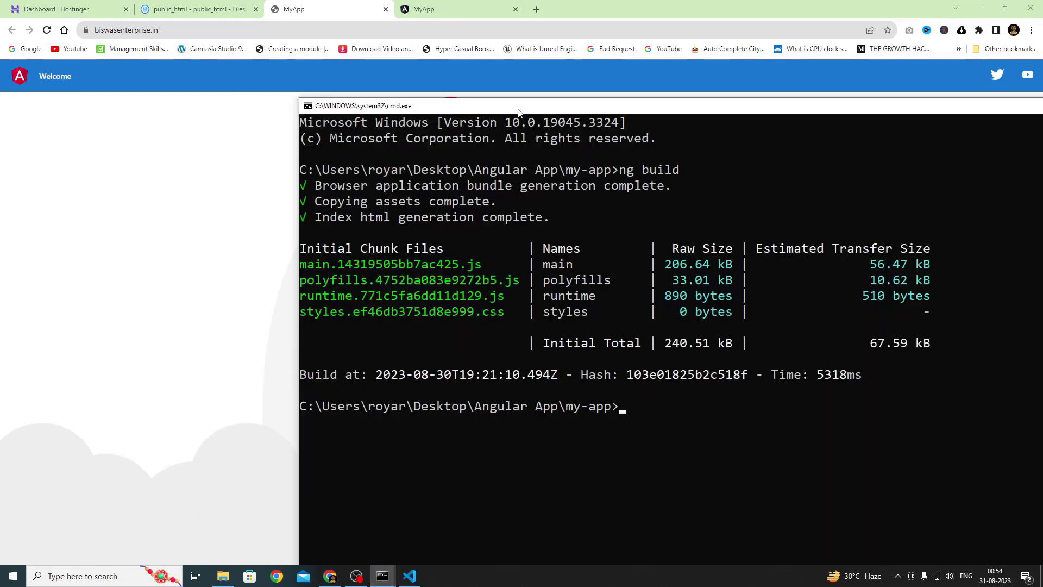
drag(518, 109, 498, 77)
click(224, 576)
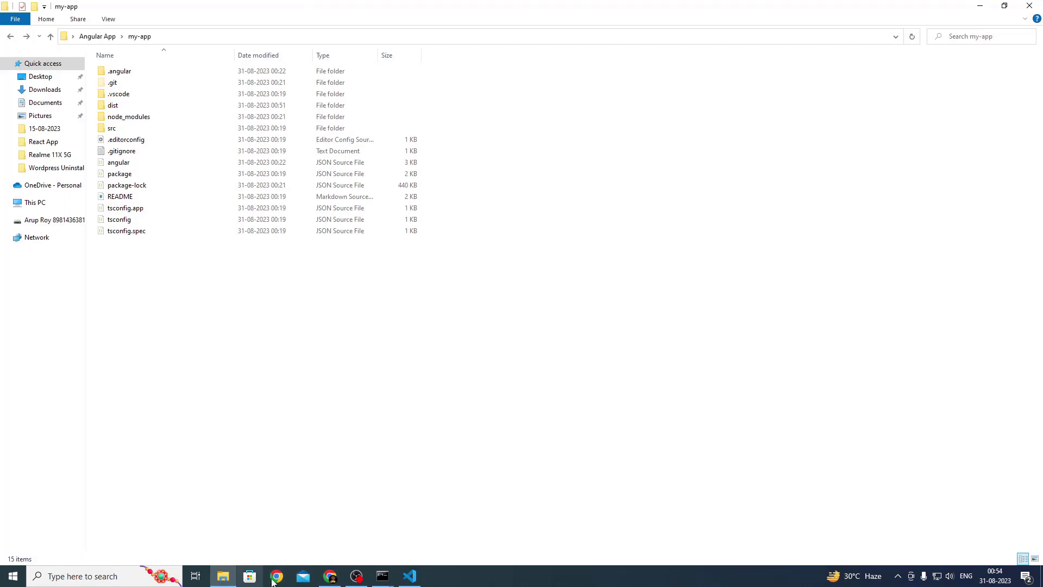
mouse_move(383, 576)
click(386, 522)
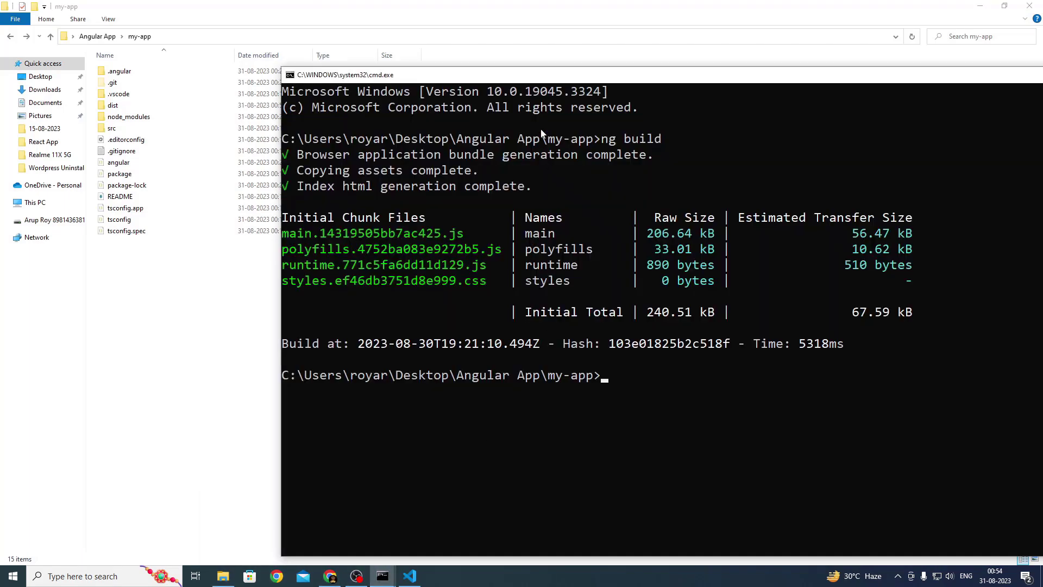
drag(540, 80, 569, 66)
key(Up)
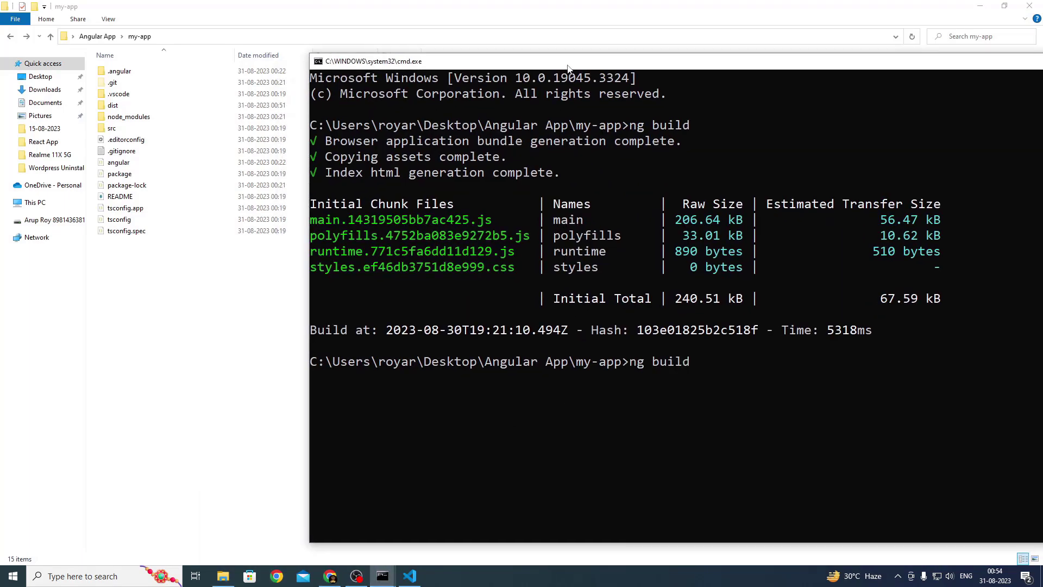
key(Return)
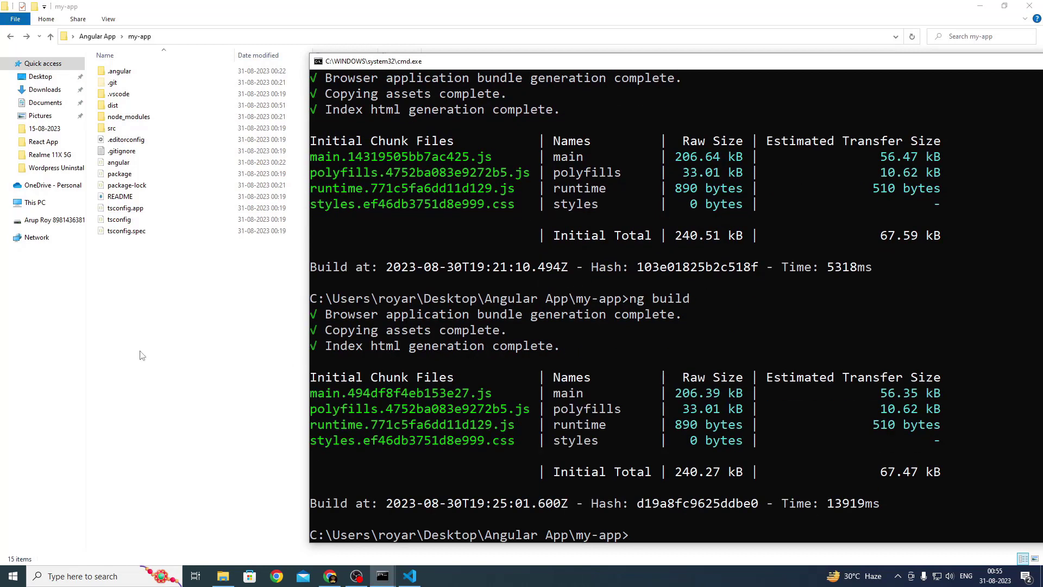
Step: Switch to File Explorer and open the my-app build folder inside the project's dist folder
click(162, 399)
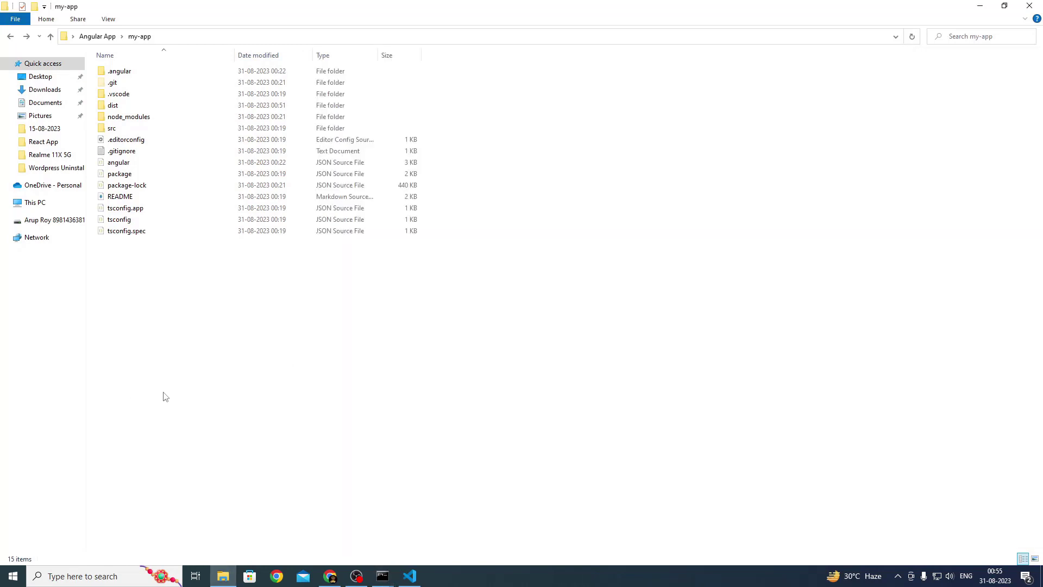
double_click(130, 106)
click(120, 73)
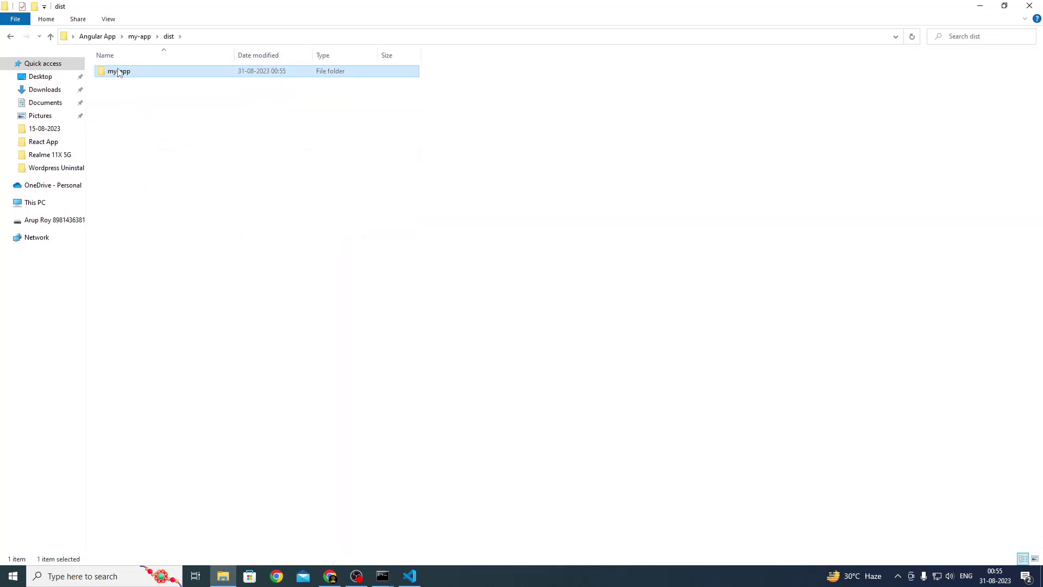
double_click(126, 72)
Step: Switch to Chrome and upload all seven files from dist/my-app to public_html in the Hostinger file manager, replacing the existing ones
click(331, 576)
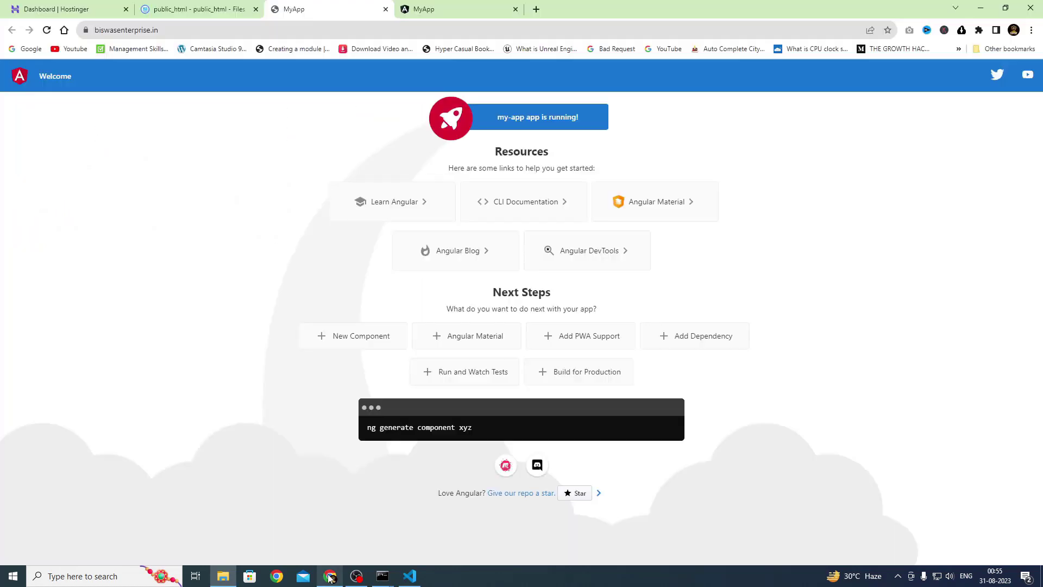
click(209, 7)
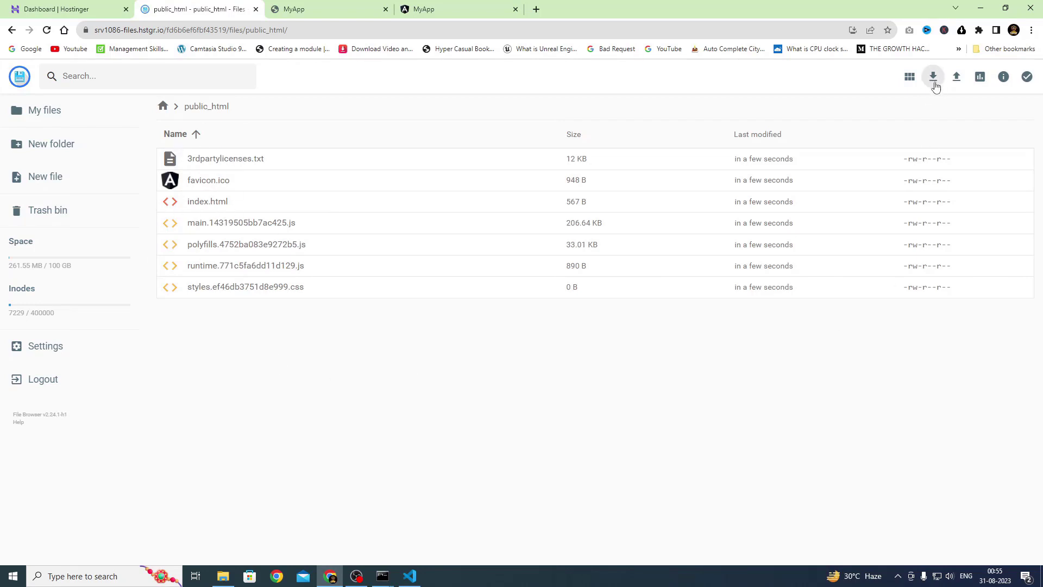
click(957, 76)
click(458, 338)
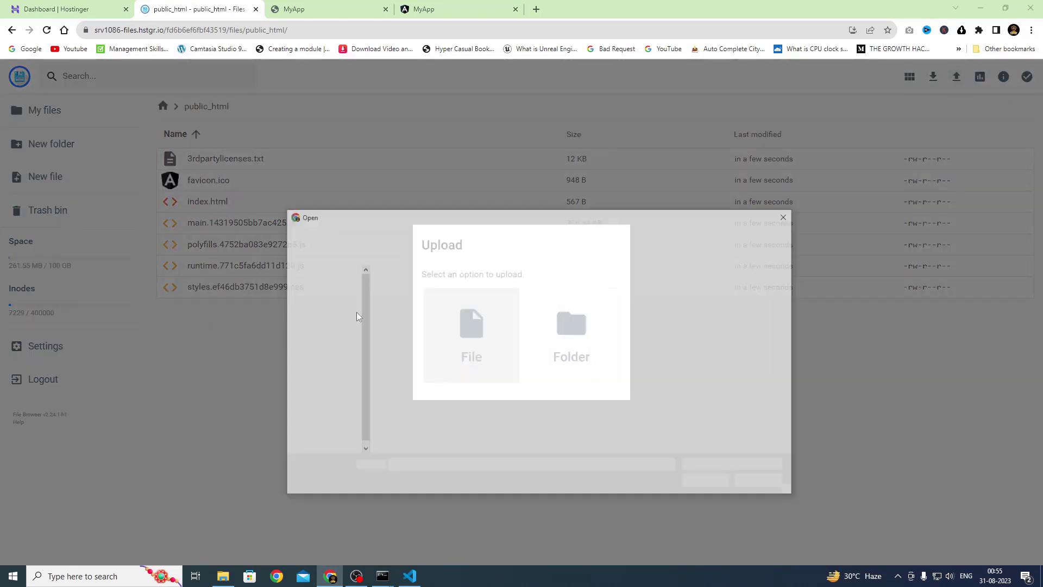
drag(433, 410, 434, 267)
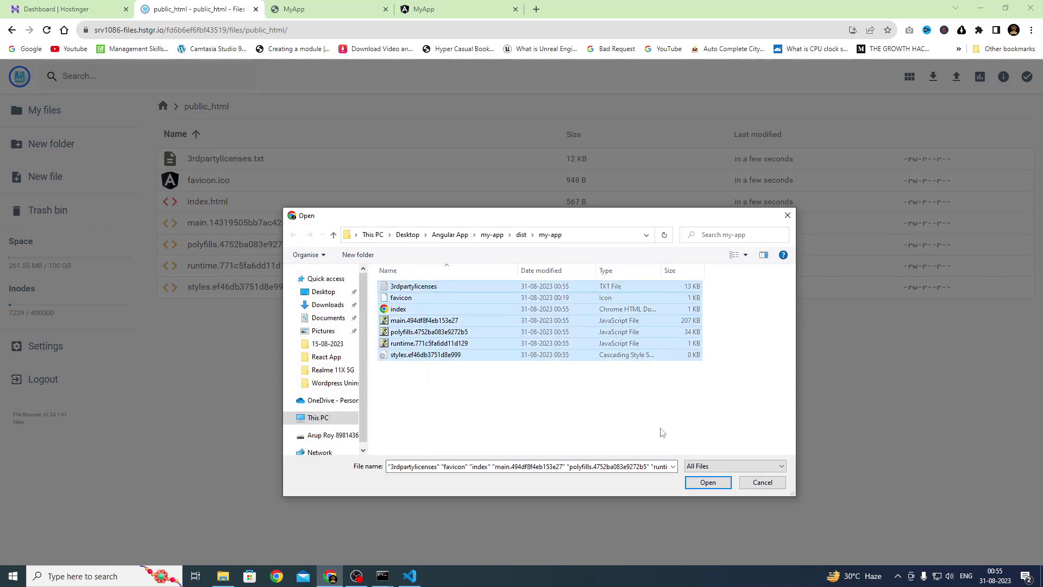
click(708, 482)
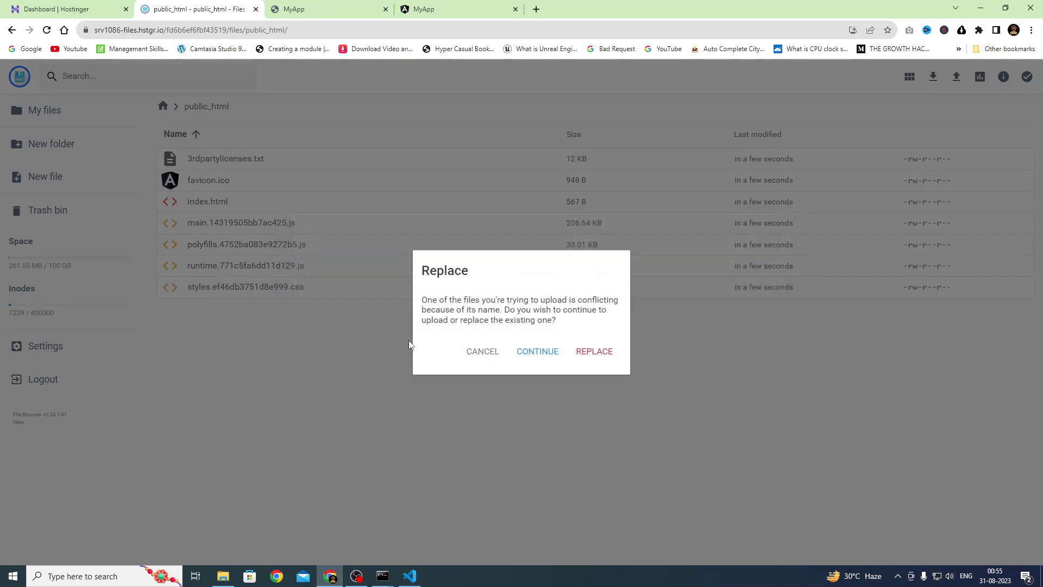
click(584, 353)
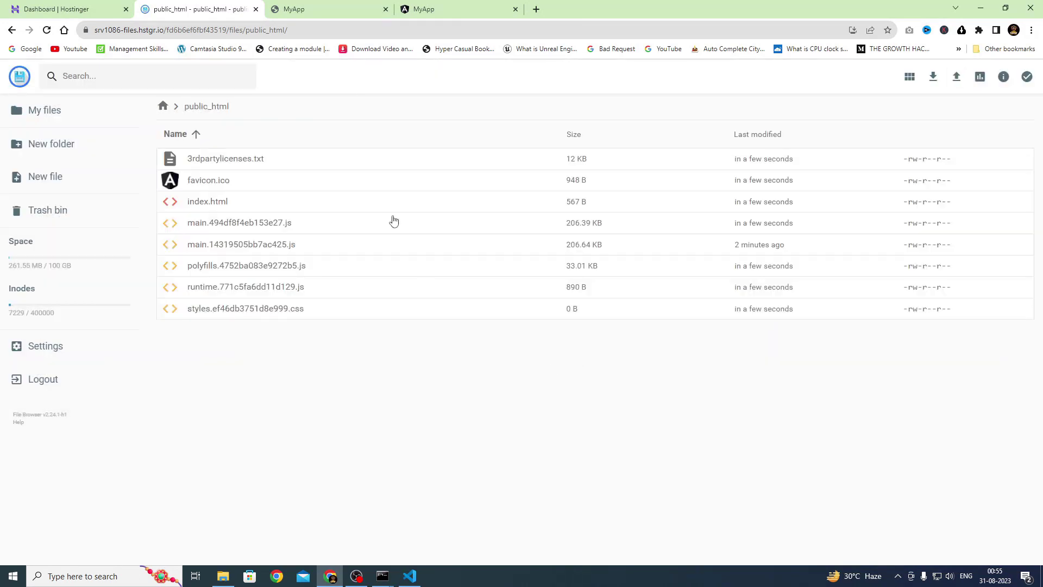
Step: Reload the live site at biswasenterprise.in and highlight its banner text to check the redeployed version
click(318, 8)
click(219, 29)
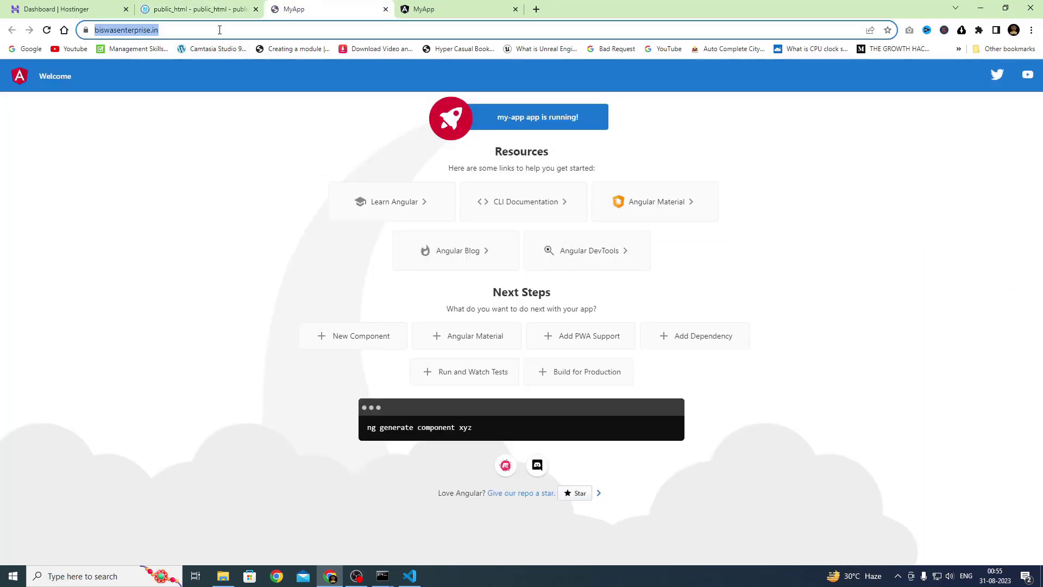
key(Return)
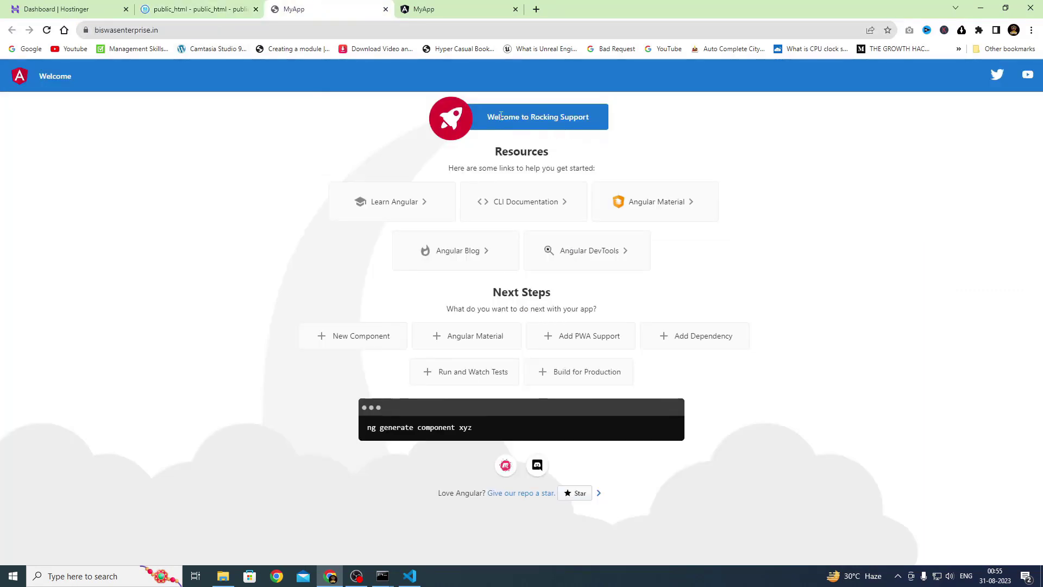
drag(486, 117, 591, 131)
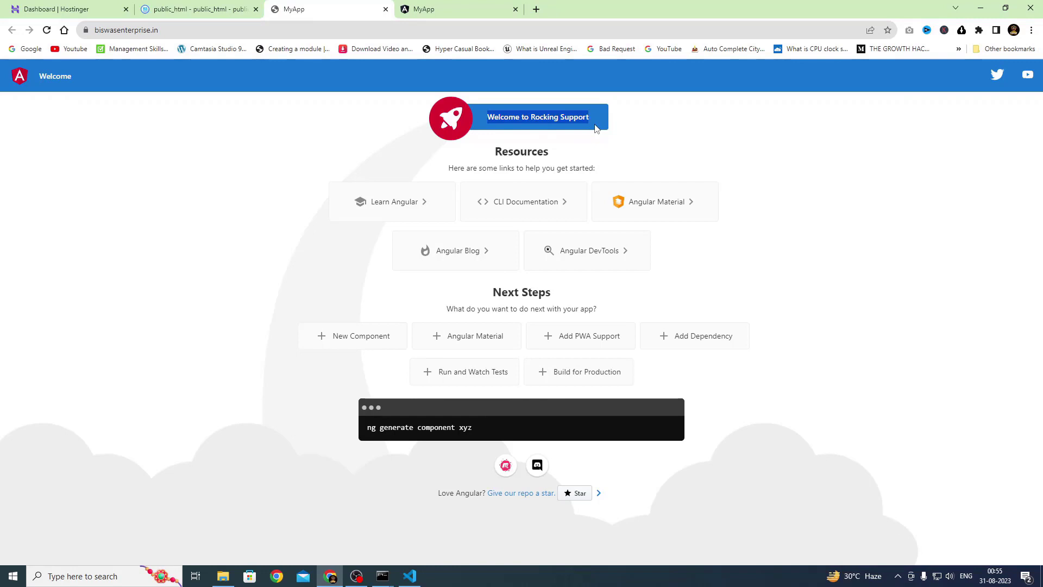